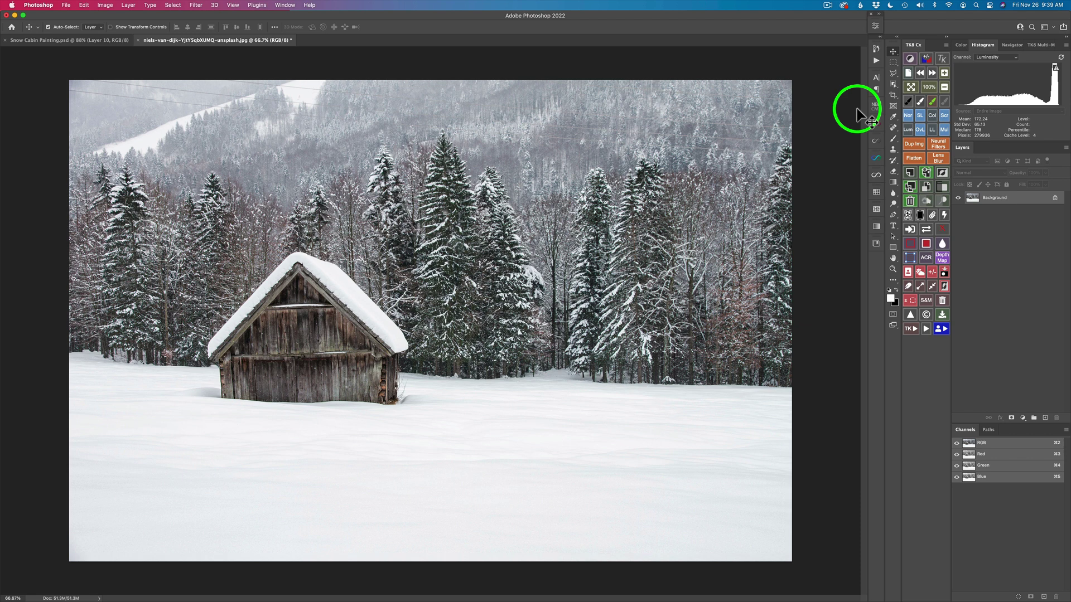
Crop all four edges inward, cutting the top wires and bottom foreground snow.
click(892, 95)
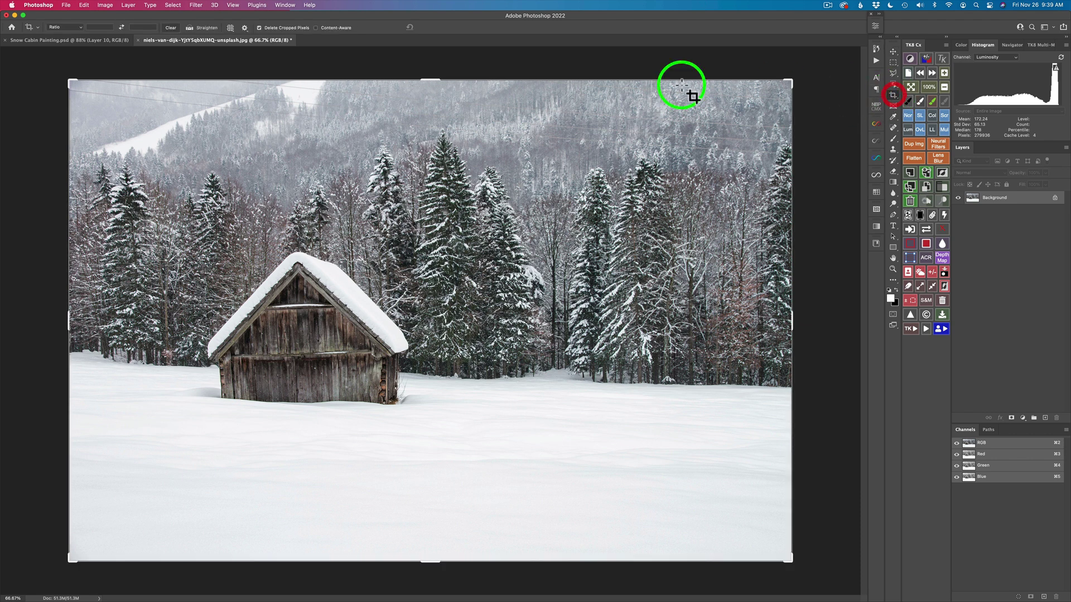
drag(435, 79, 437, 97)
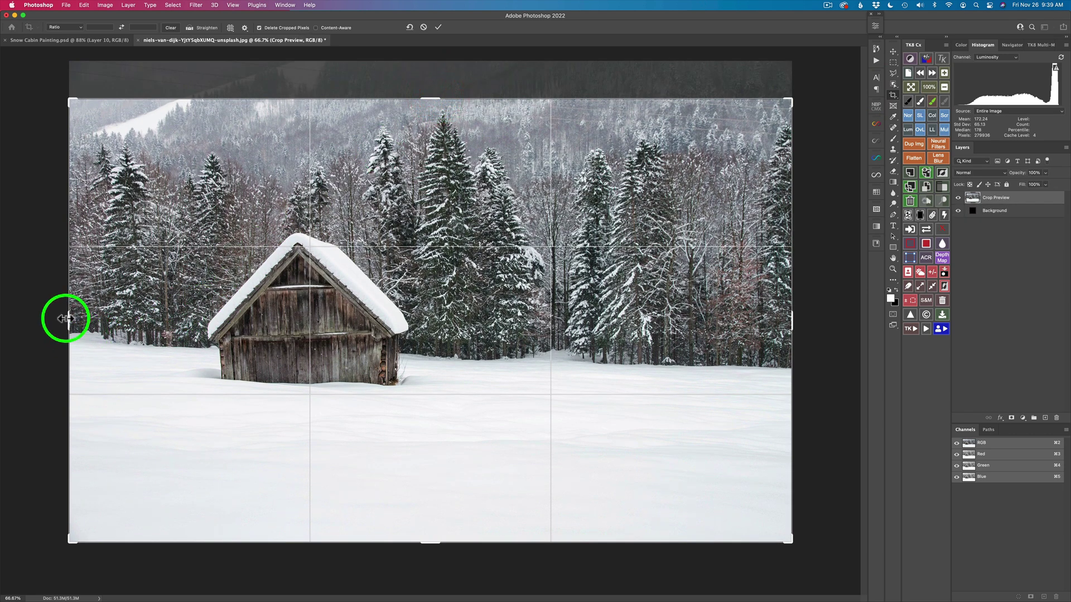
drag(64, 316, 86, 316)
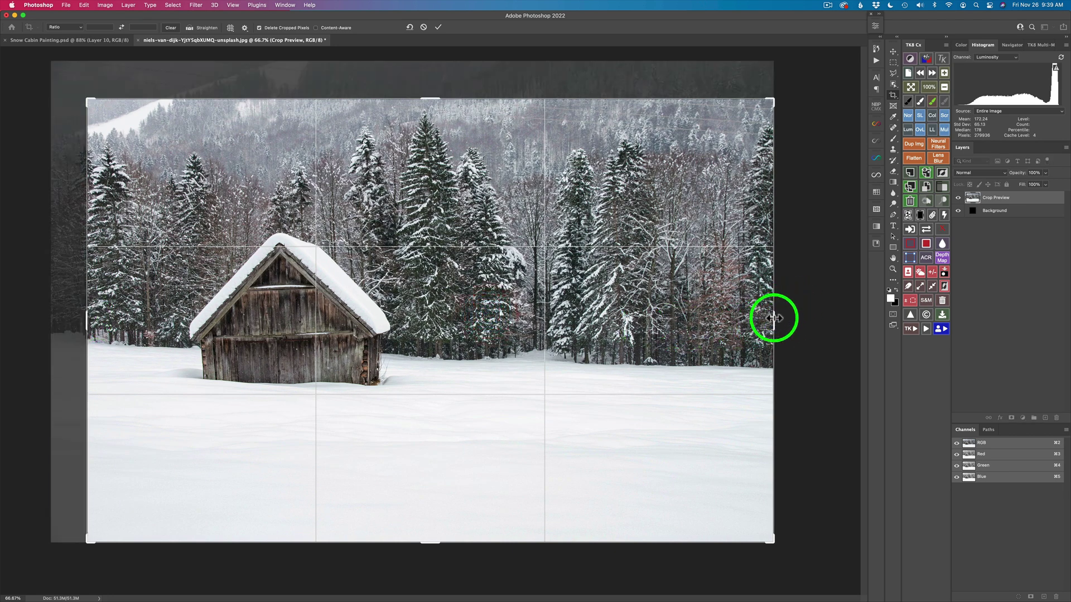
drag(774, 317, 718, 315)
drag(432, 541, 437, 510)
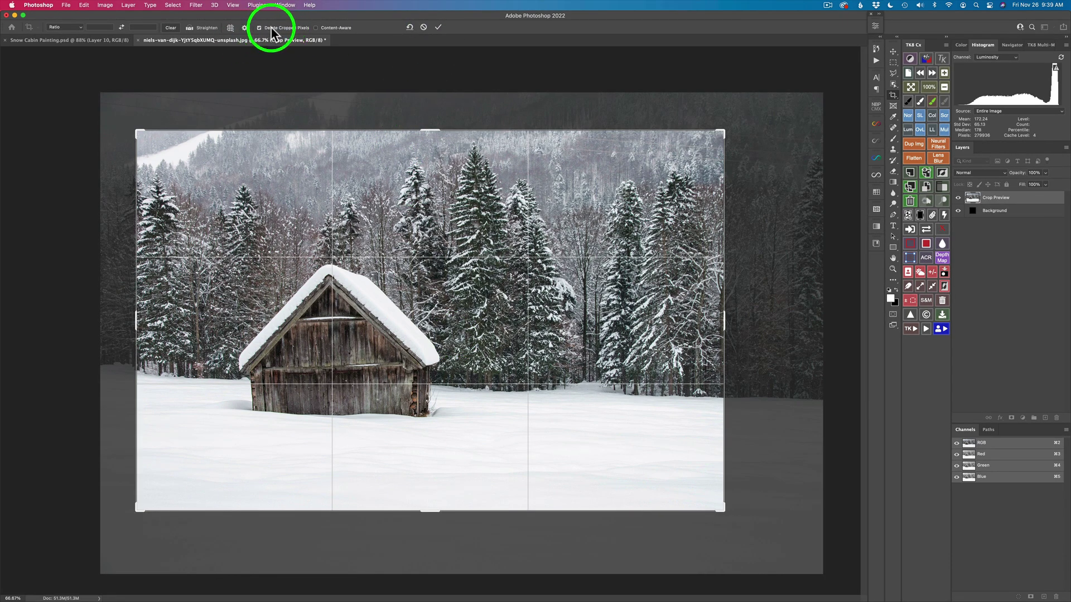
click(439, 28)
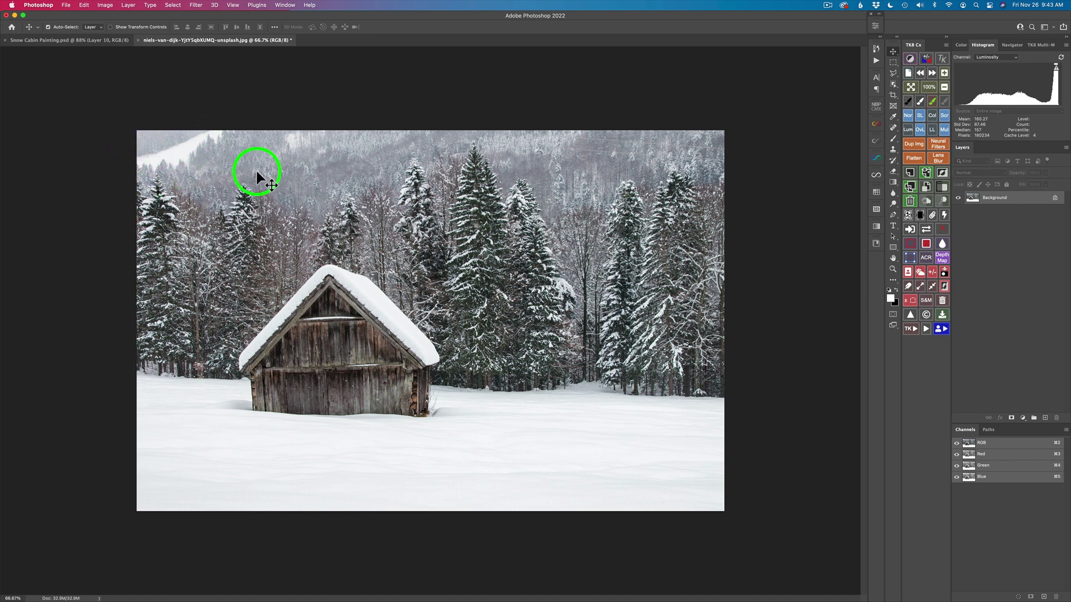
With a 222 px Spot Healing Brush, heal the wire and a spot on the top-left hillside.
key(j)
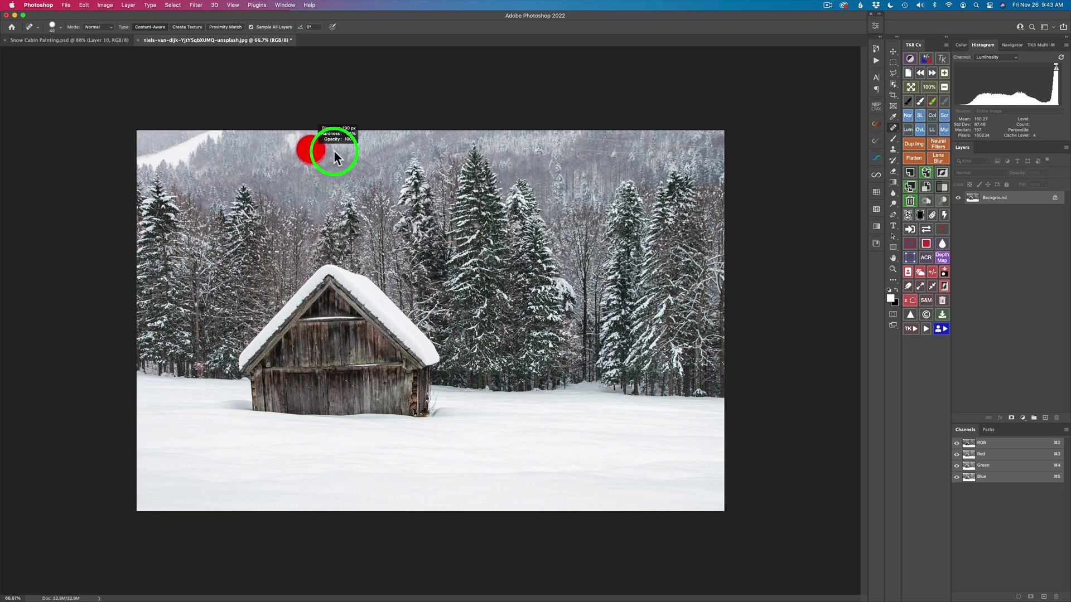
drag(336, 150, 337, 150)
mouse_move(220, 139)
mouse_down()
mouse_move(146, 170)
mouse_move(125, 160)
mouse_move(132, 128)
mouse_move(142, 151)
mouse_move(170, 147)
mouse_move(215, 122)
mouse_move(229, 94)
mouse_move(291, 88)
mouse_up()
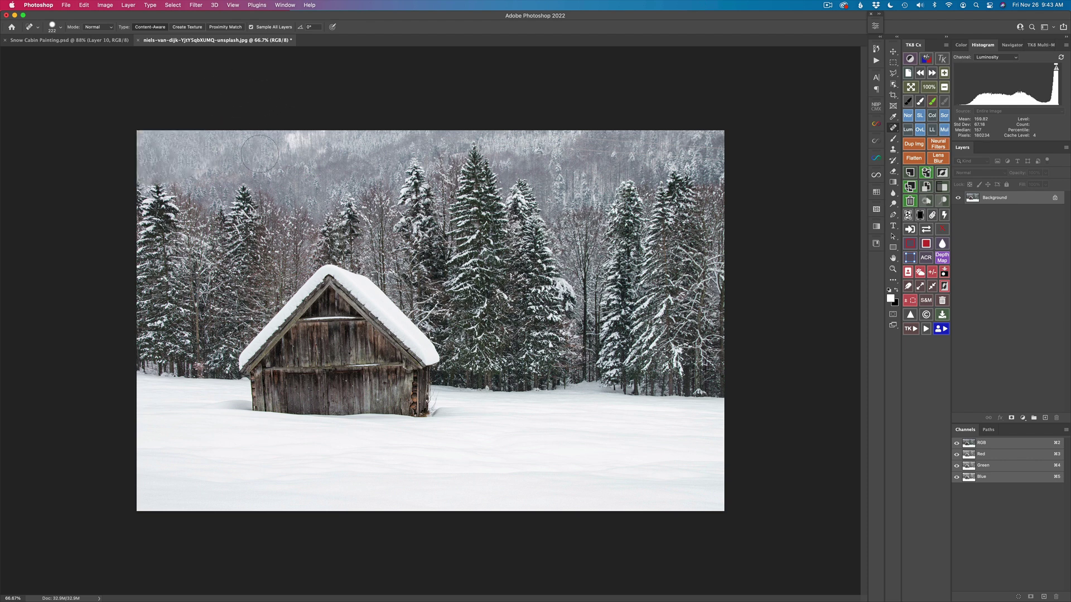
mouse_move(186, 173)
mouse_down()
mouse_move(213, 158)
mouse_move(219, 184)
mouse_move(225, 152)
mouse_up()
With a smaller brush, heal straight wire traces across the top and spots in the upper-right trees.
drag(586, 131, 531, 134)
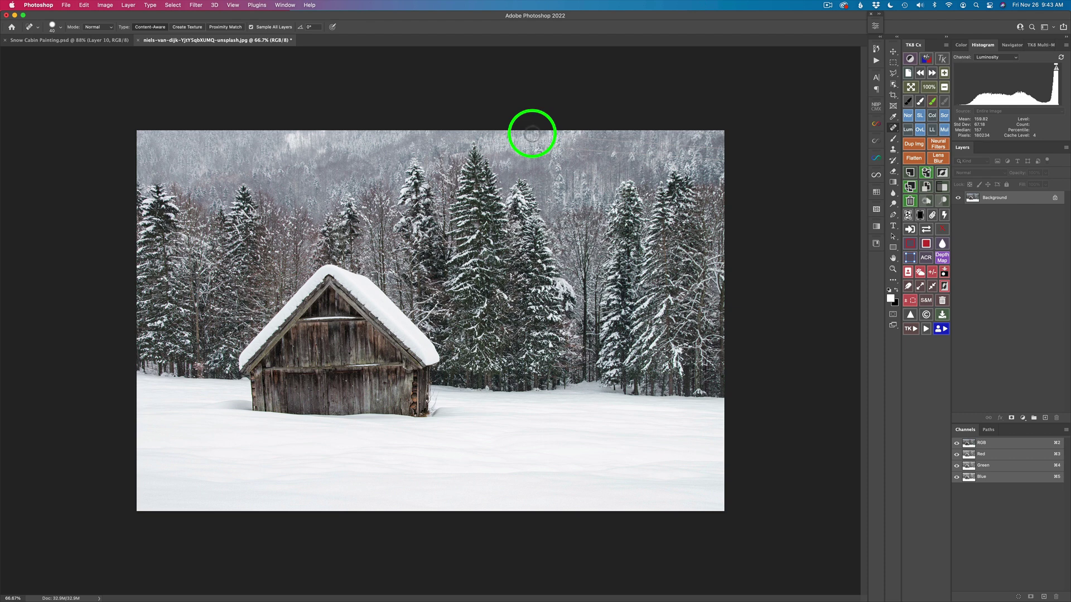
drag(532, 133, 532, 134)
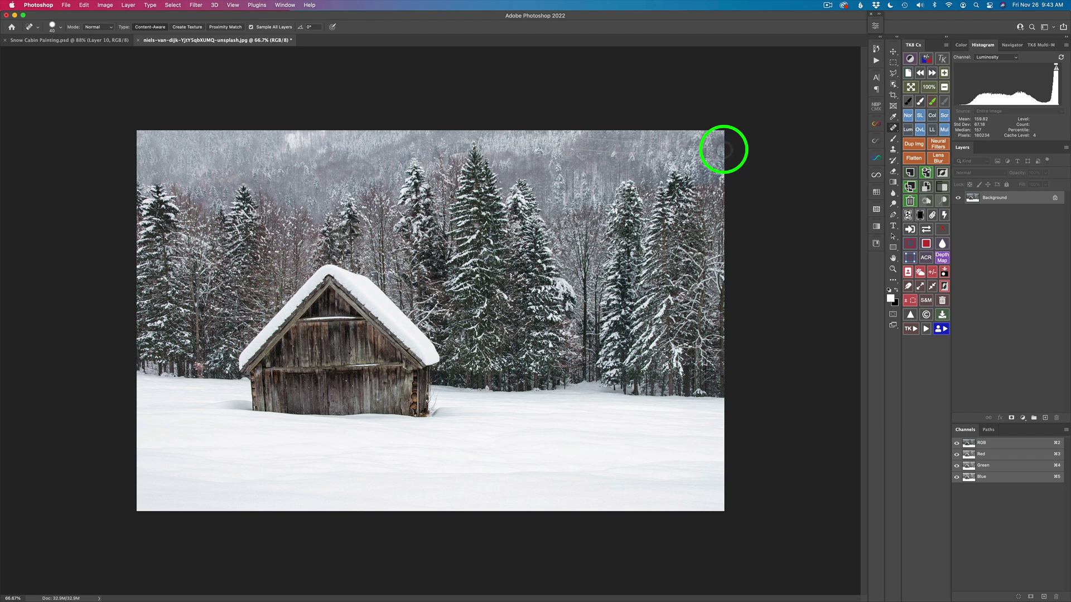
shift+click(722, 150)
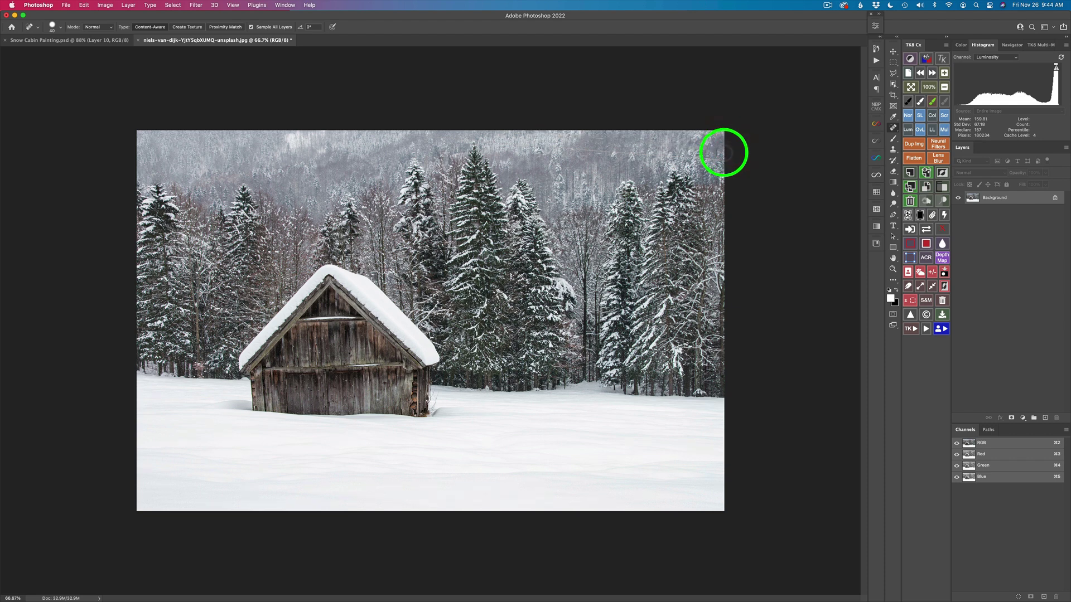
click(723, 161)
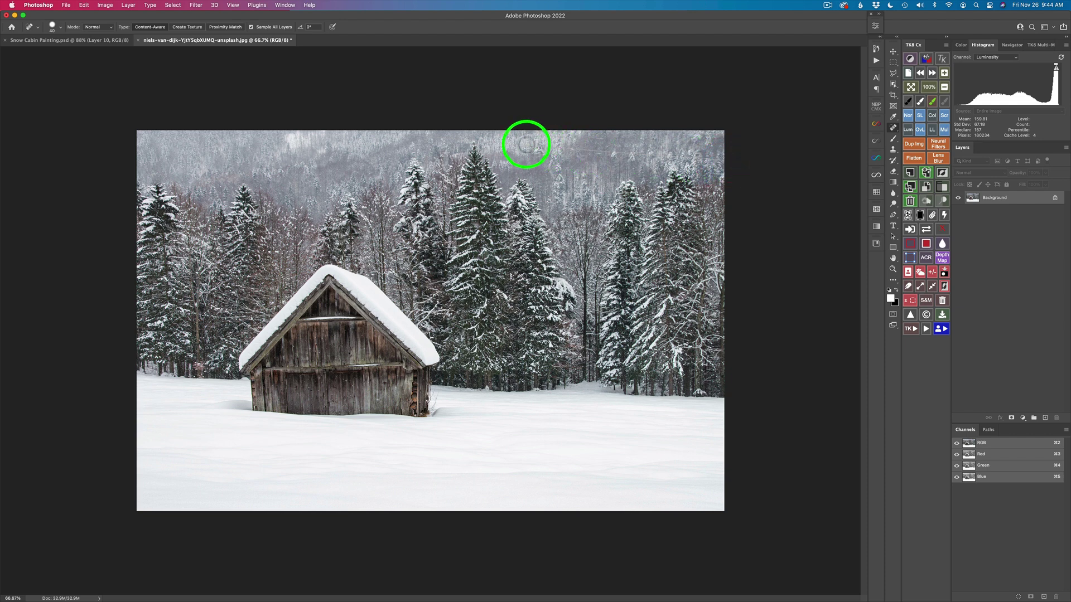
shift+click(526, 145)
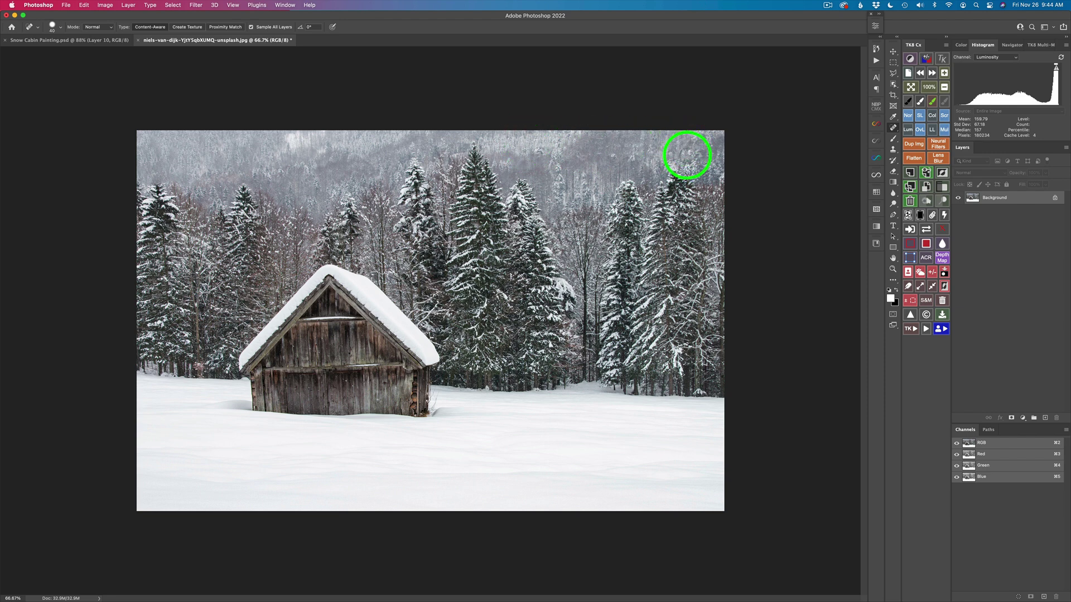
click(687, 155)
click(686, 157)
click(696, 157)
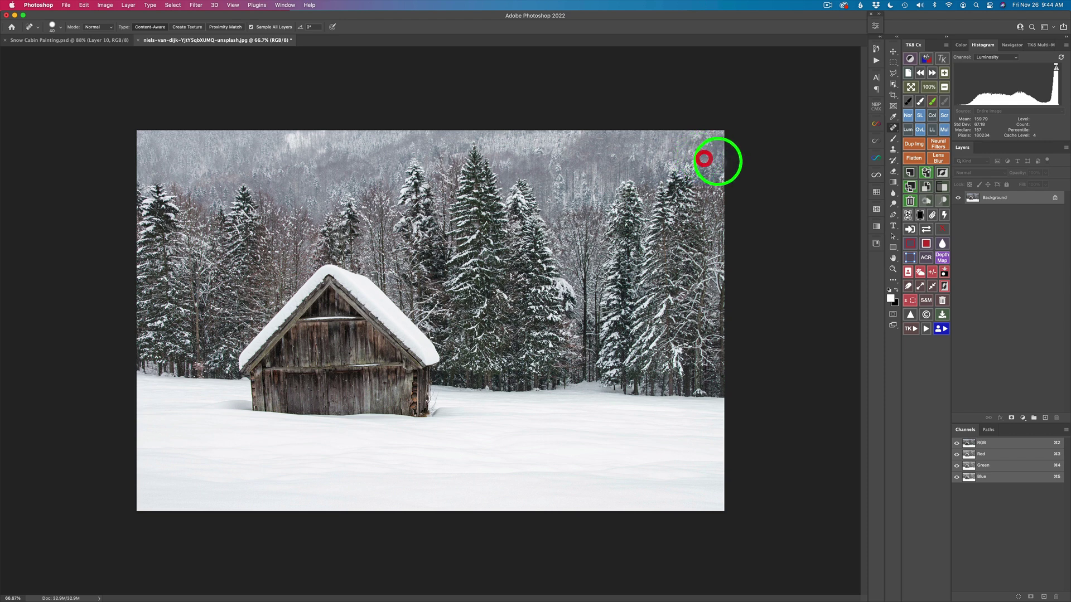
click(705, 158)
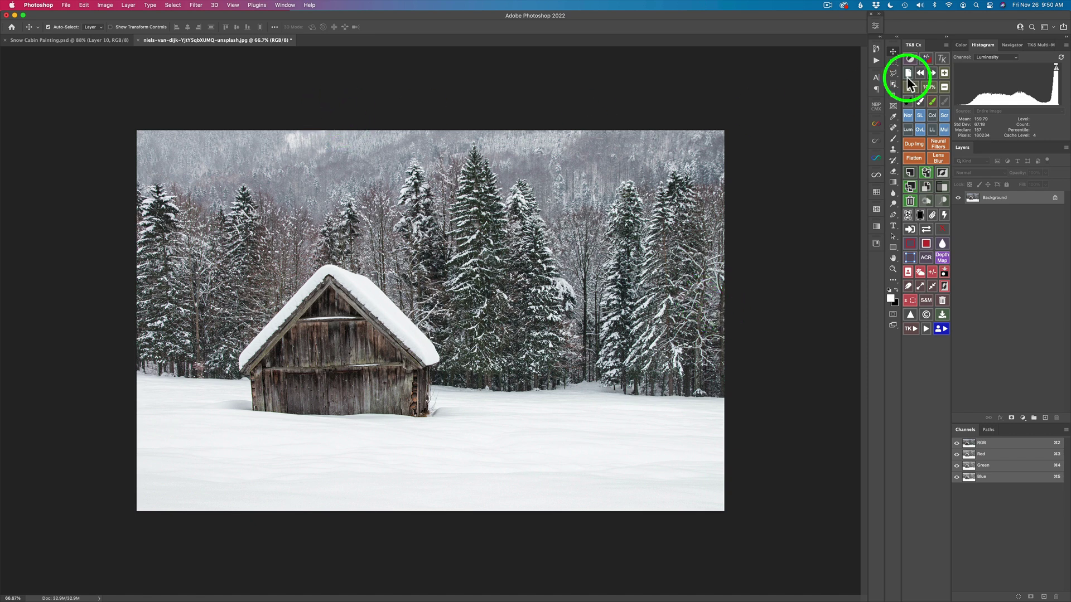
Trim a thin sliver off the right edge, then duplicate Background as Layer 1.
click(893, 95)
drag(725, 320, 721, 320)
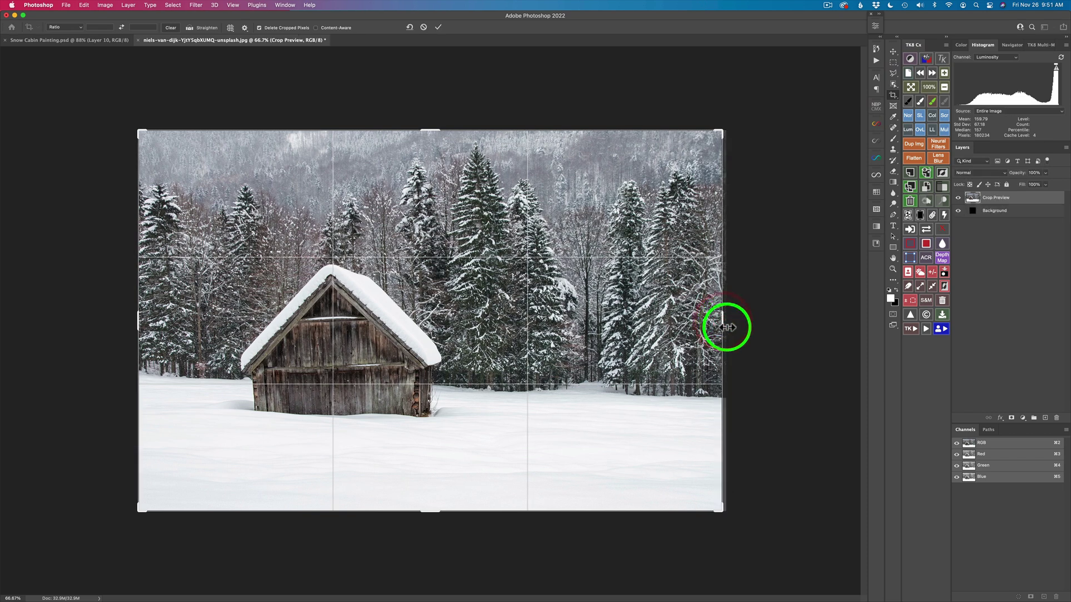
click(438, 27)
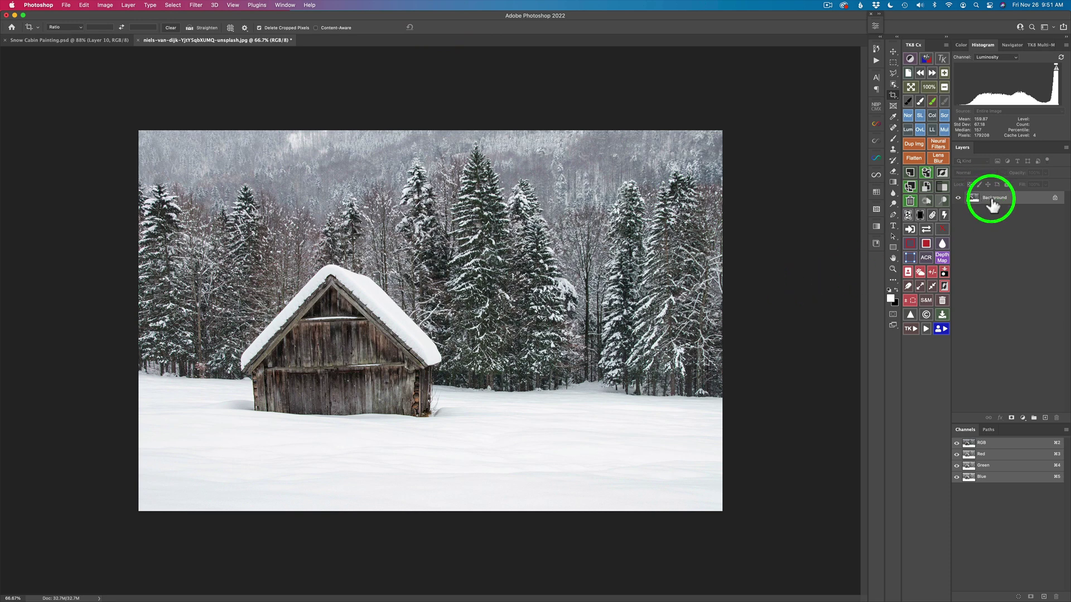
drag(992, 205, 990, 199)
key(super+j)
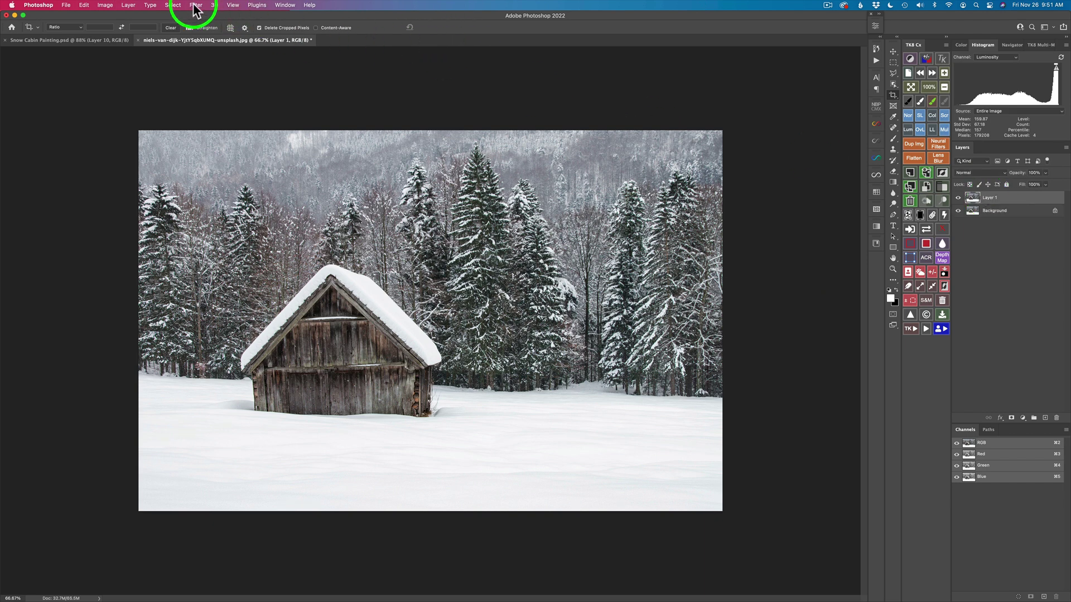
Launch Filter > Topaz Studio 2 > Topaz Studio 2 on Layer 1.
click(196, 5)
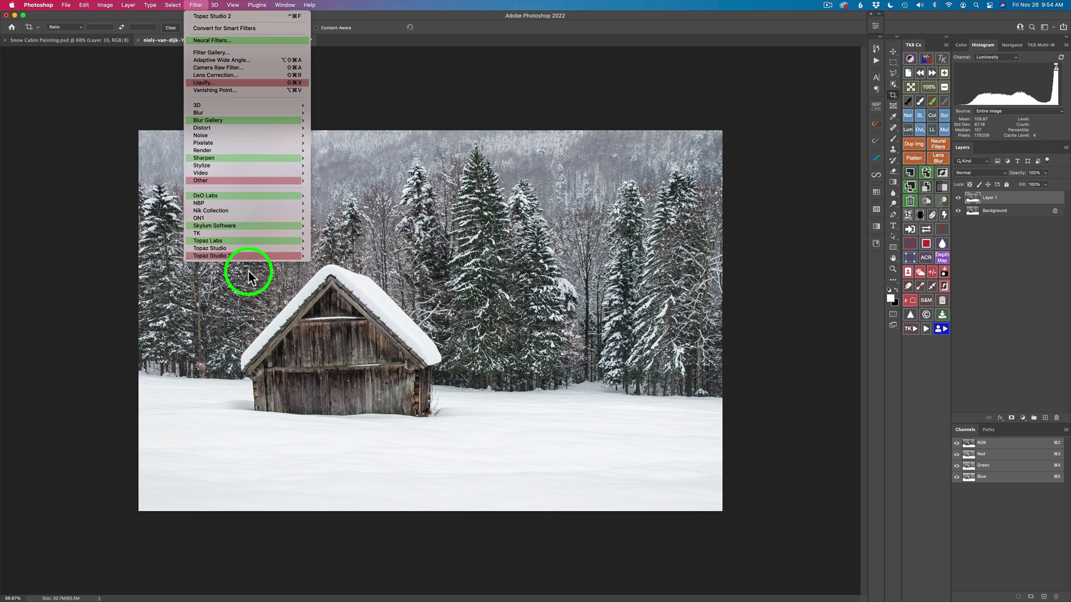
mouse_move(251, 254)
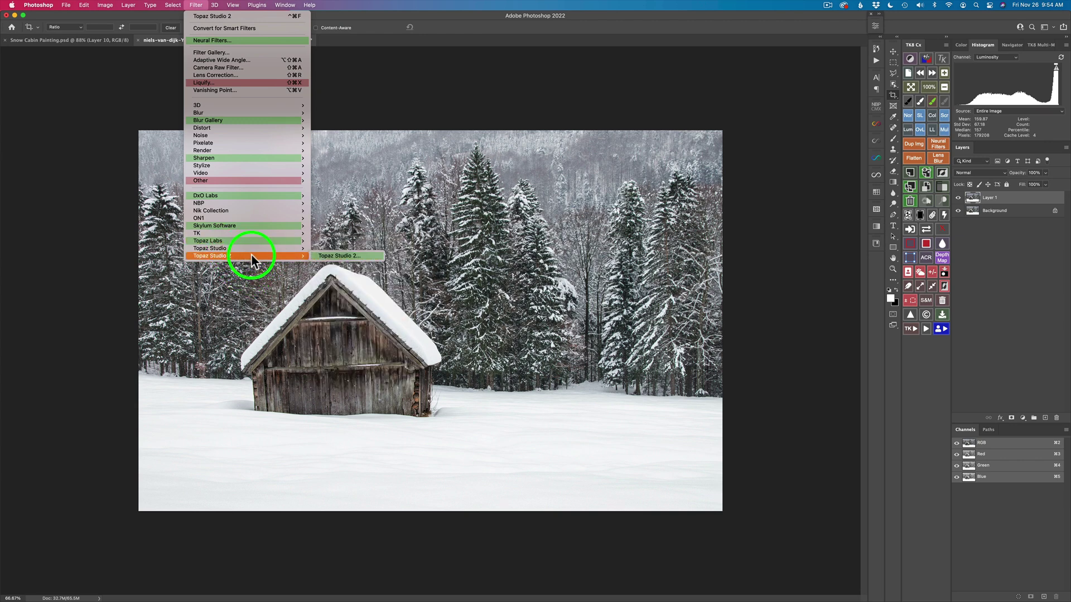
click(336, 256)
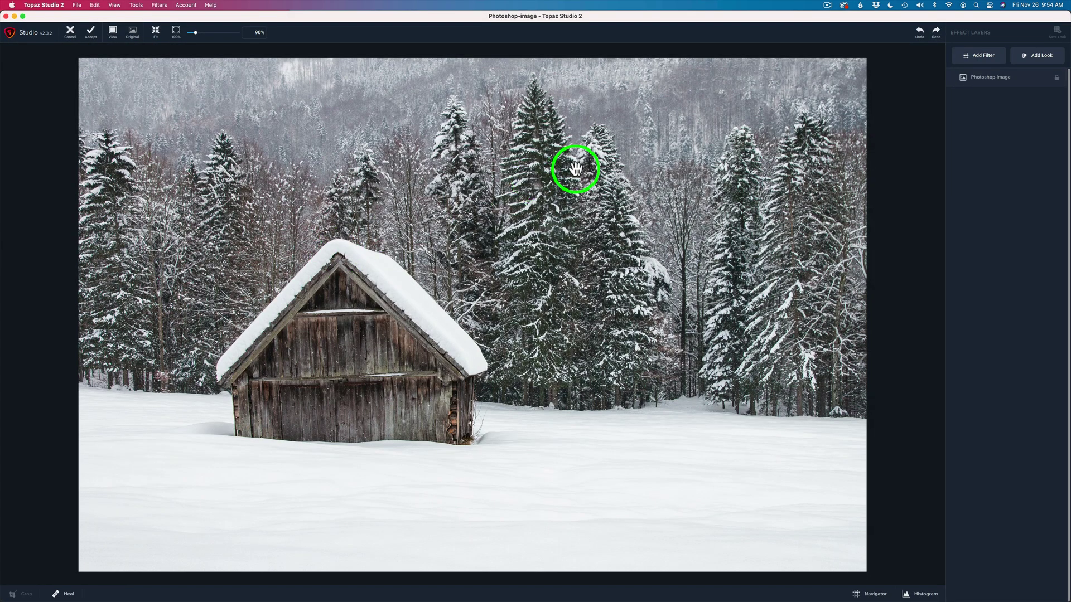
Add a Precision Detail filter and lower Overall Small Detail to -0.88.
click(983, 55)
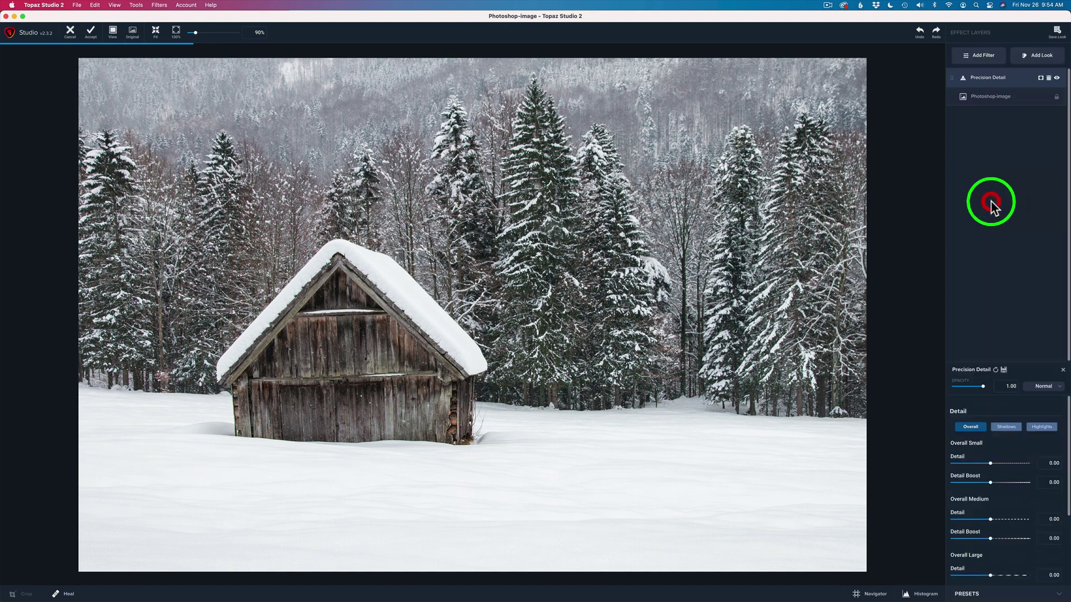
click(991, 206)
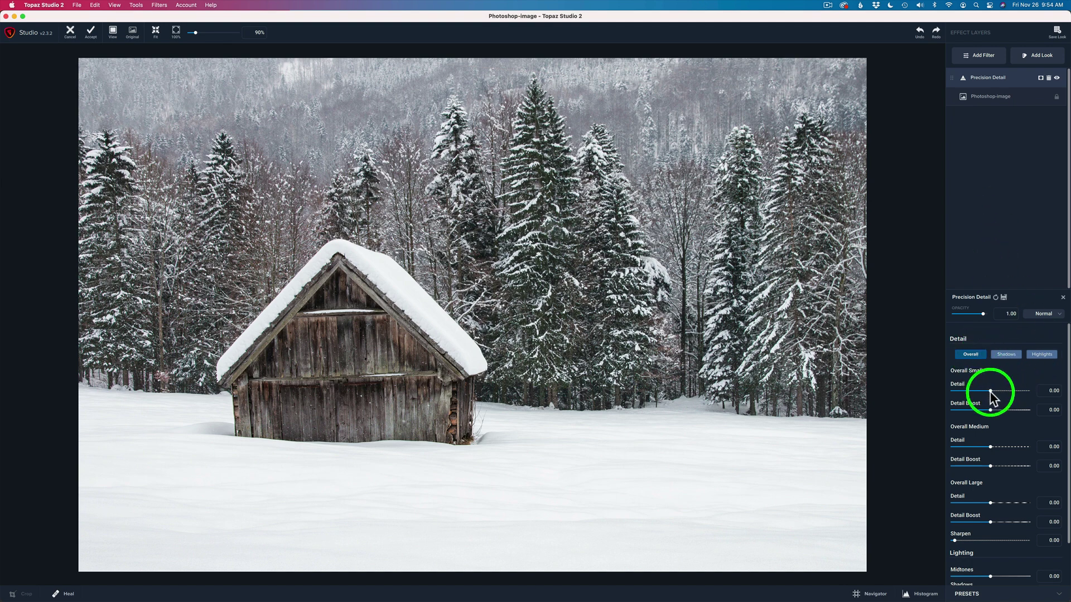
drag(989, 390, 979, 391)
click(964, 388)
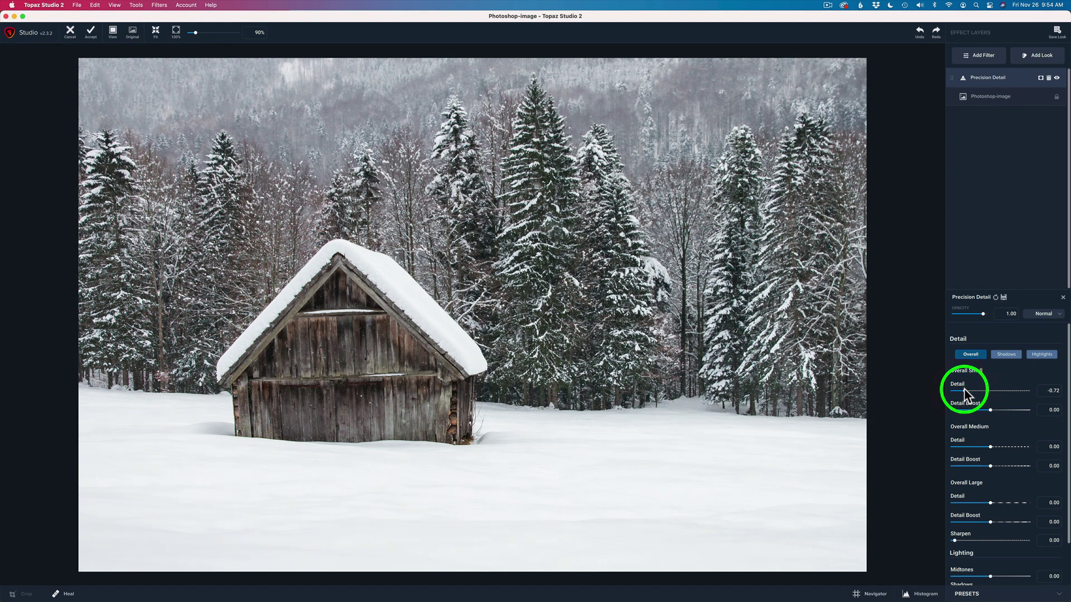
drag(966, 391, 965, 390)
click(960, 395)
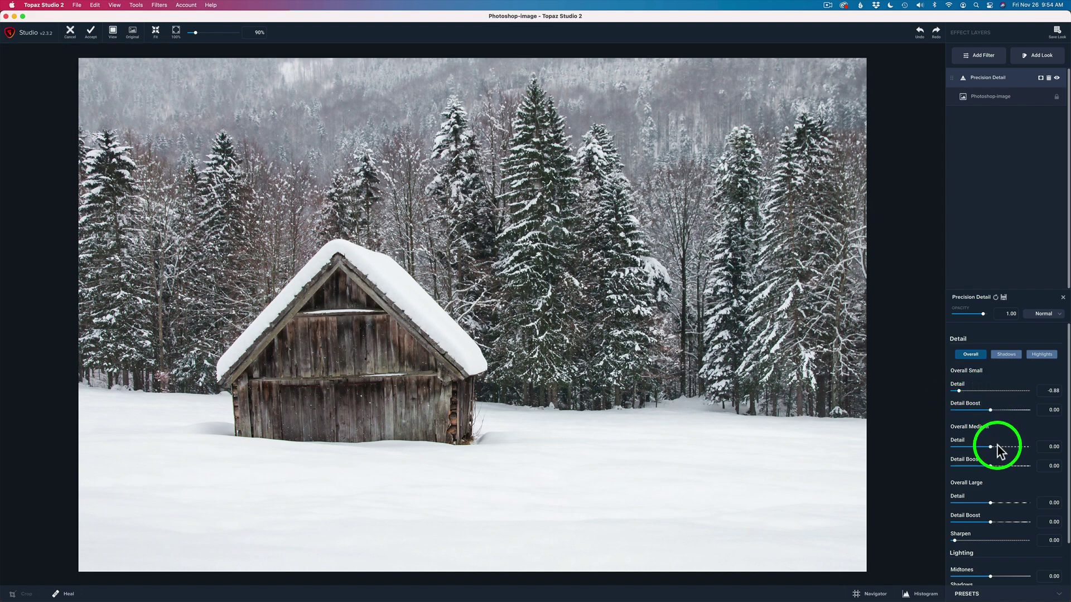
Lower Overall Medium Detail to -0.84 and Overall Large Detail to -0.51.
drag(992, 447, 965, 446)
click(965, 447)
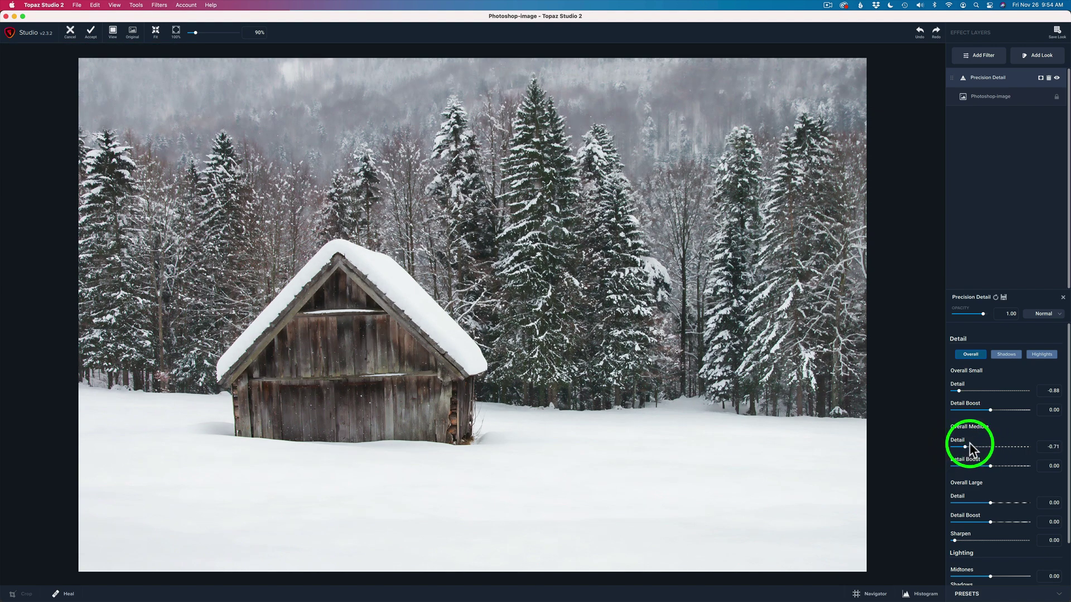
drag(969, 444, 959, 447)
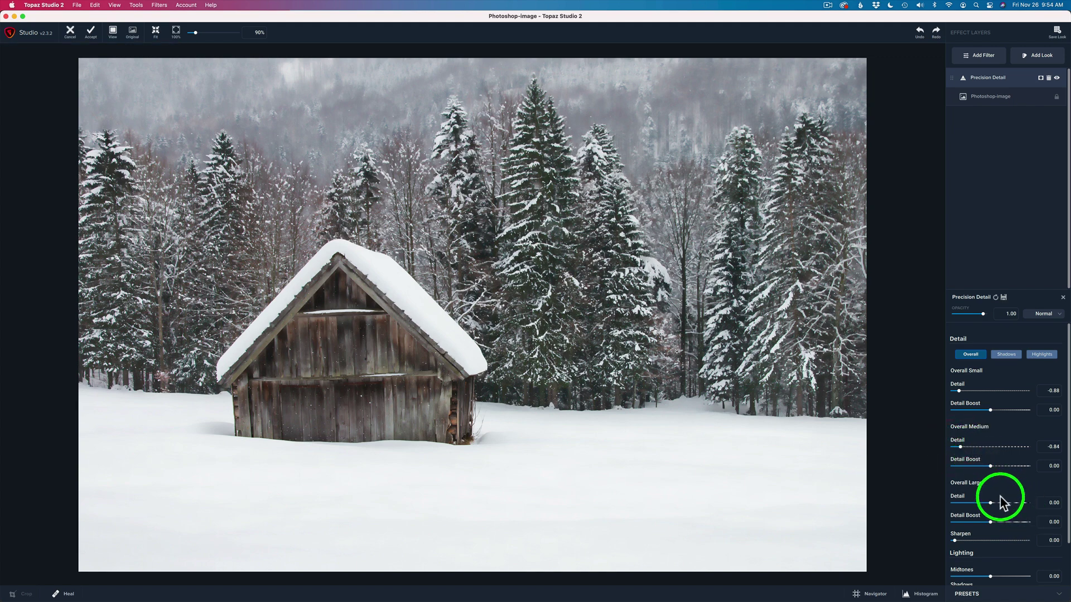
drag(989, 501, 969, 497)
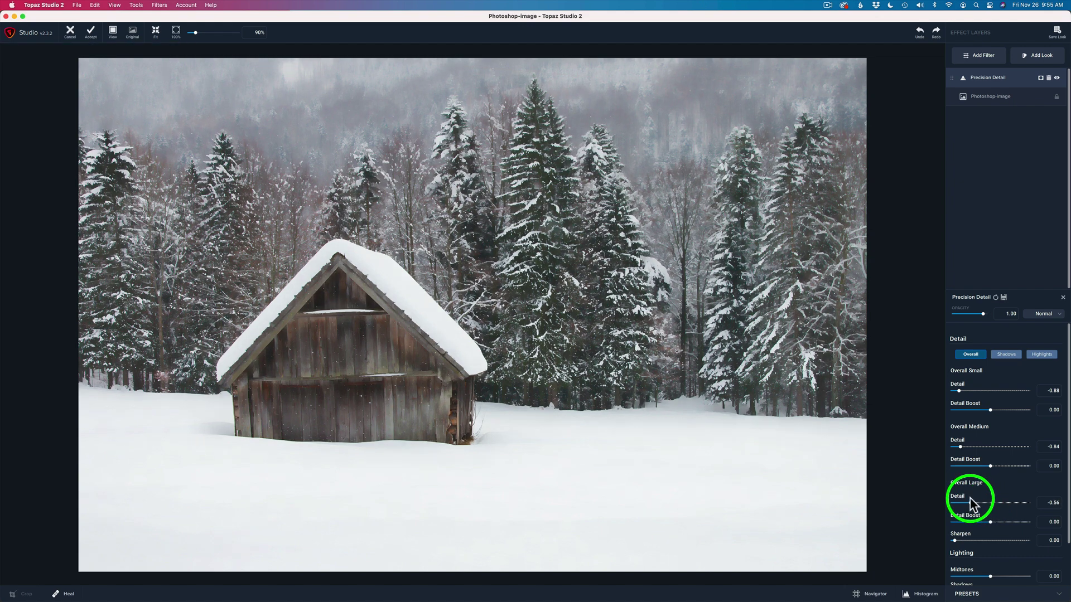
click(970, 503)
drag(969, 497, 971, 498)
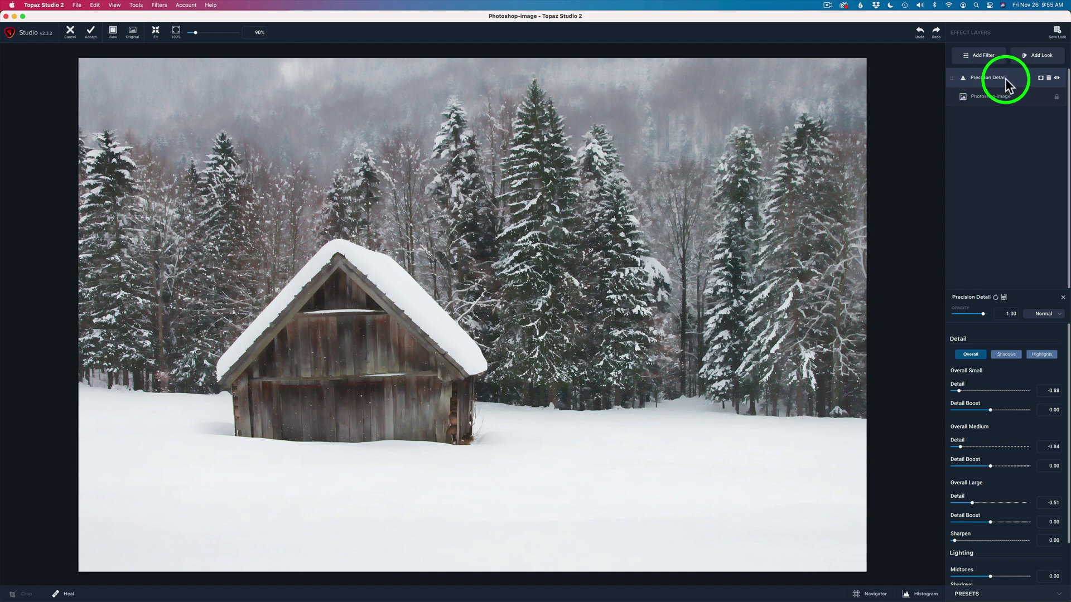
Brush-mask the Precision Detail layer over the cabin roof, base and foreground snow, radius 0.73.
click(1041, 78)
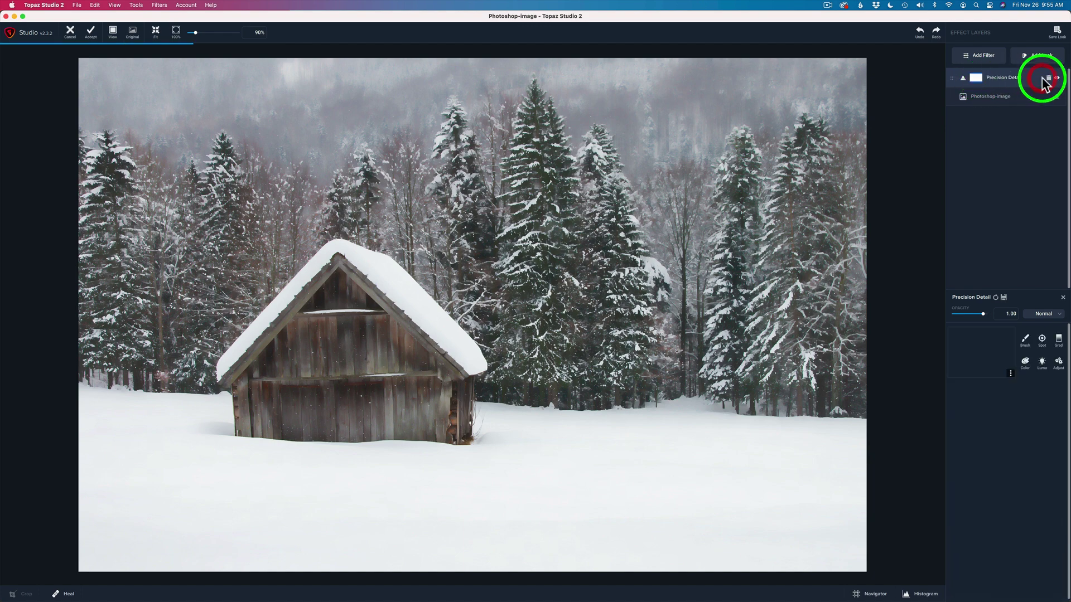
click(1025, 341)
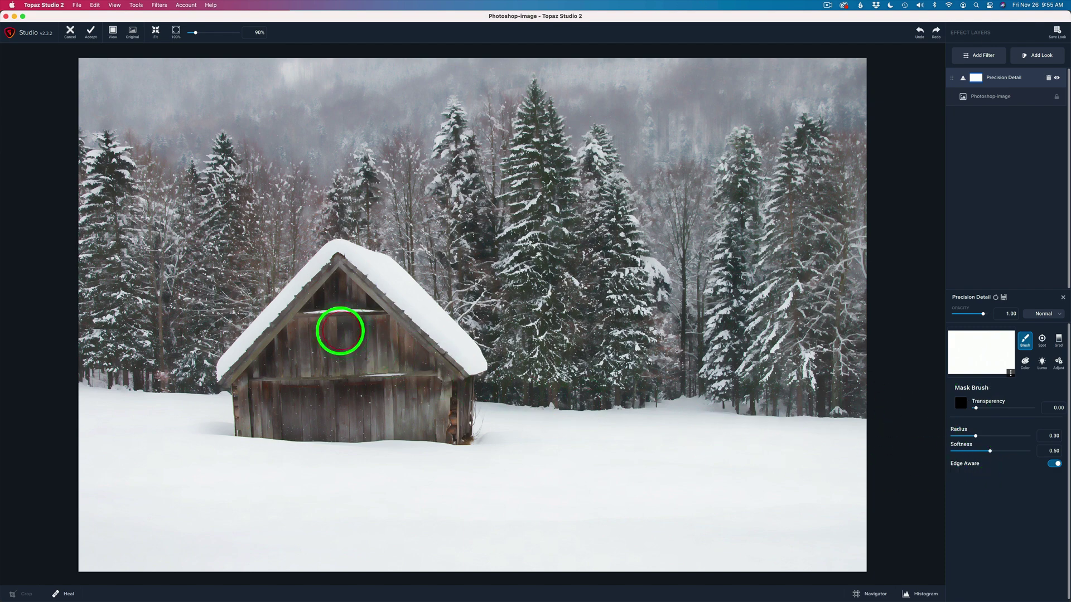
mouse_move(239, 370)
mouse_down()
mouse_move(337, 266)
mouse_move(440, 352)
mouse_move(447, 426)
mouse_move(250, 422)
mouse_move(259, 387)
mouse_move(338, 300)
mouse_move(291, 391)
mouse_move(340, 351)
mouse_move(348, 383)
mouse_move(359, 385)
mouse_move(408, 355)
mouse_move(396, 392)
mouse_move(445, 412)
mouse_up()
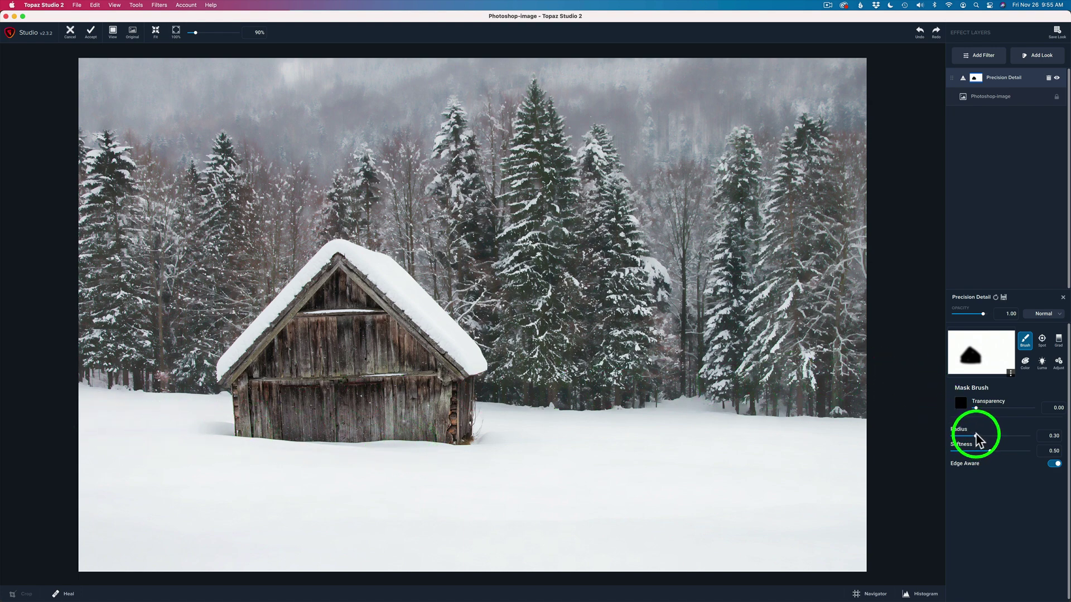
drag(975, 435, 1007, 435)
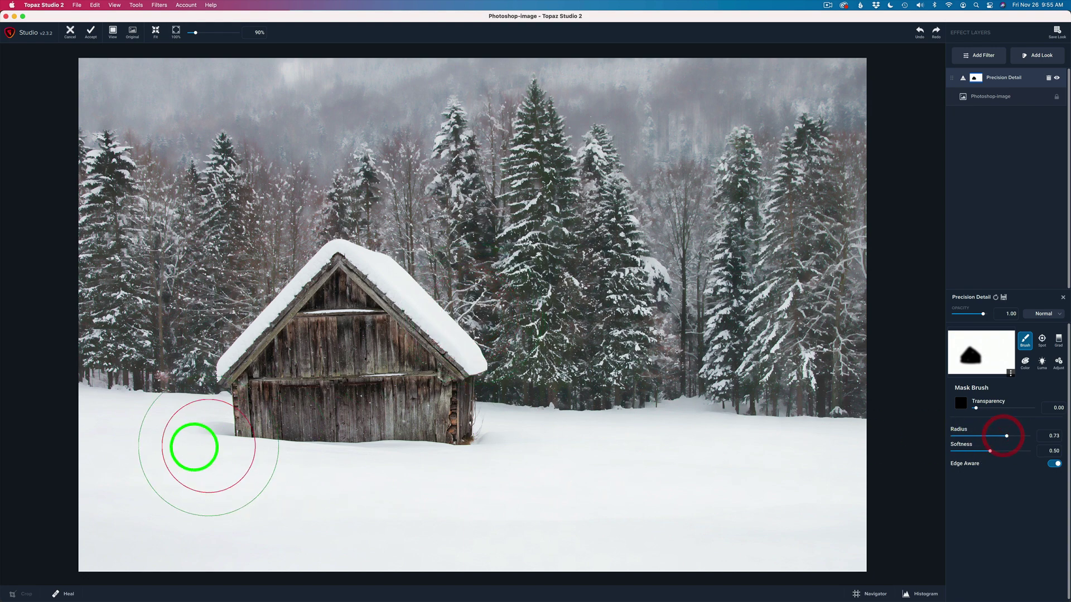
mouse_move(96, 430)
mouse_down()
mouse_move(878, 455)
mouse_move(770, 468)
mouse_move(235, 463)
mouse_move(97, 477)
mouse_move(515, 486)
mouse_move(894, 519)
mouse_move(773, 542)
mouse_move(79, 535)
mouse_move(107, 550)
mouse_move(826, 543)
mouse_up()
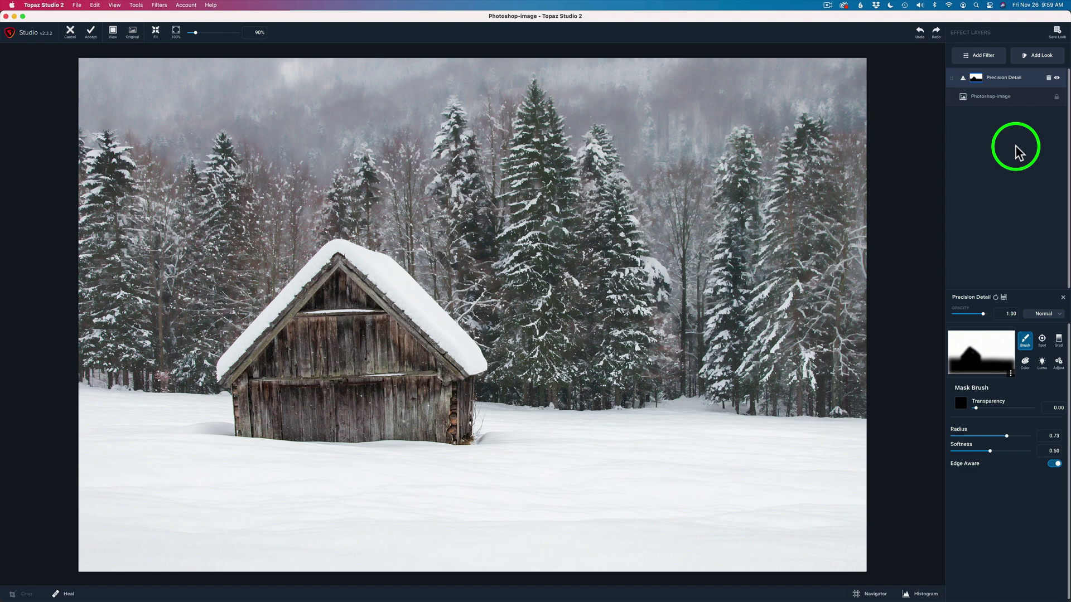
Add the Stylistic Impression filter above Precision Detail.
click(985, 53)
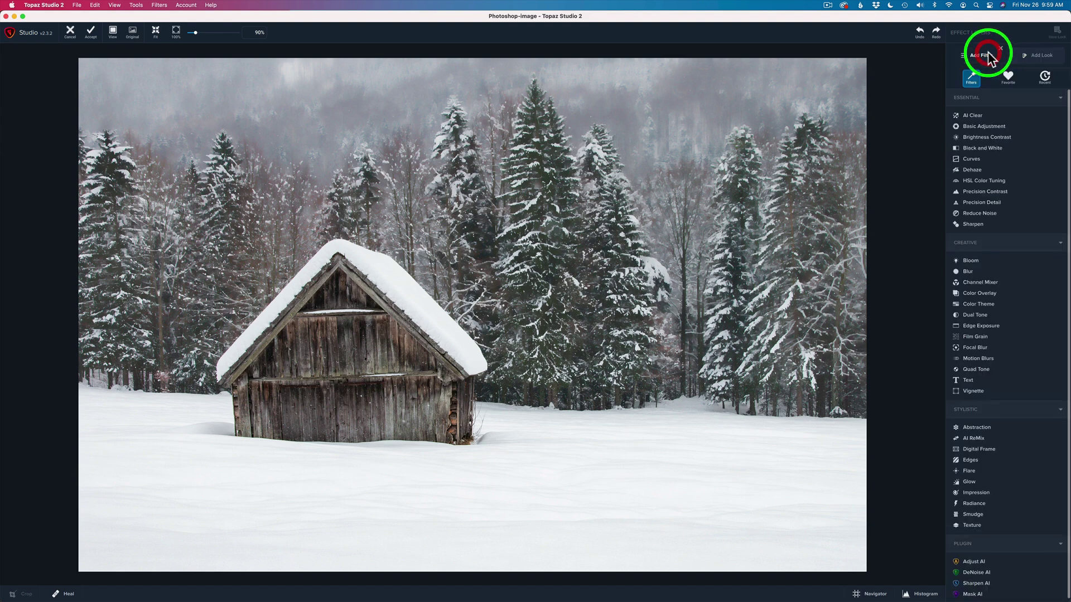
click(980, 493)
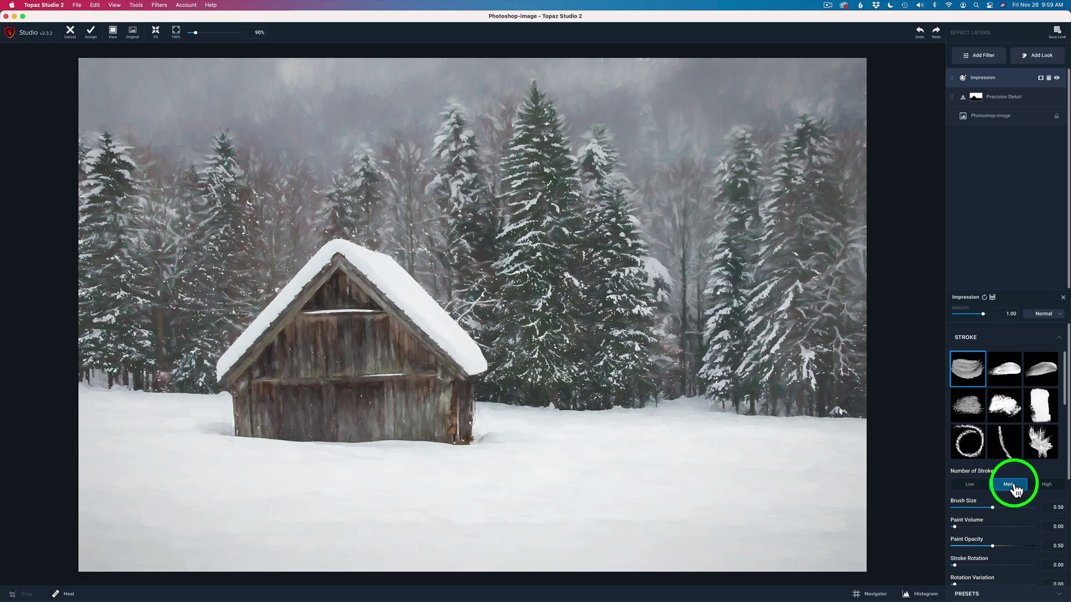
Try High and Med stroke counts, then set Impression's Number of Strokes to Low.
click(1046, 486)
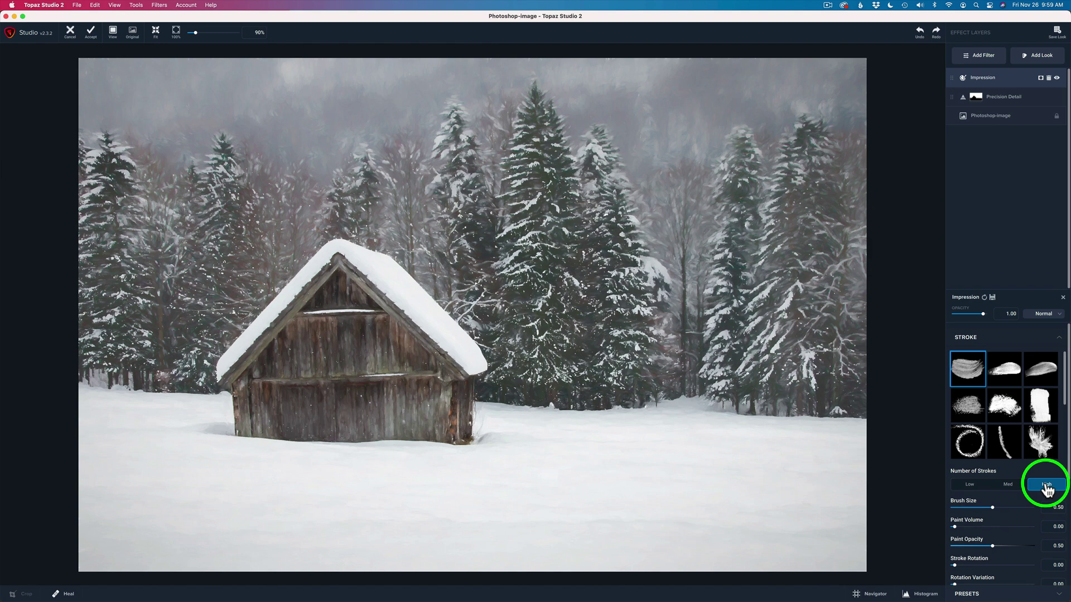
click(1011, 485)
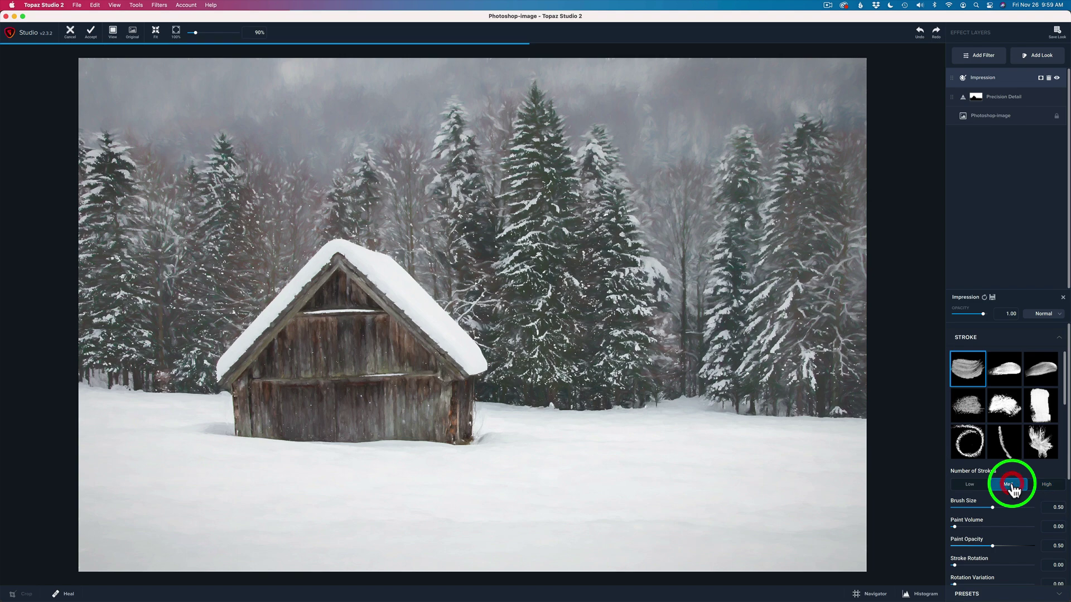
click(972, 486)
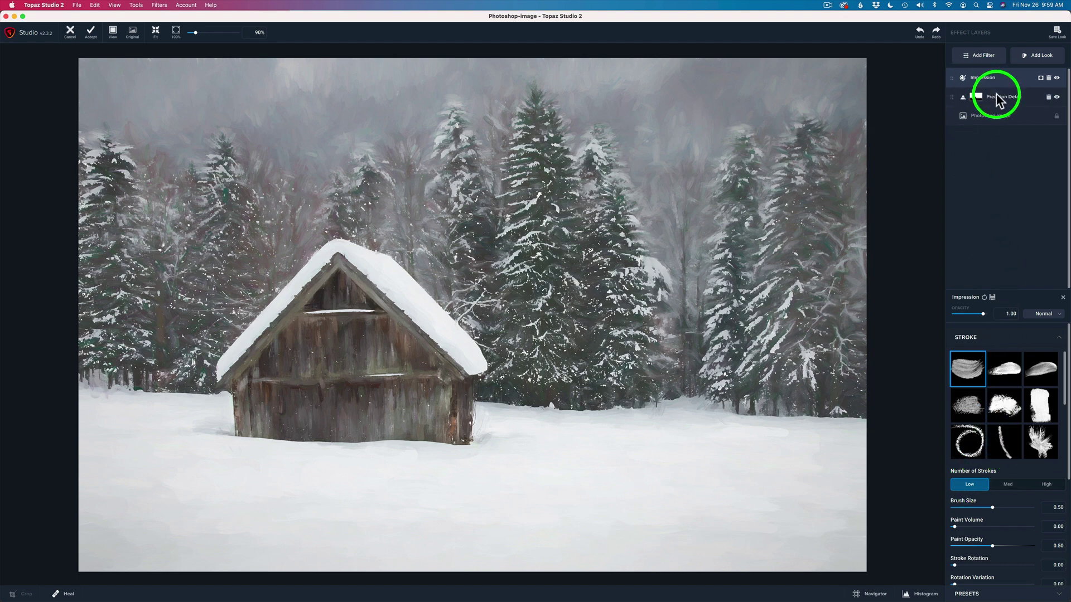
Copy the Precision Detail mask and paste it onto the Impression layer.
drag(977, 102, 1004, 96)
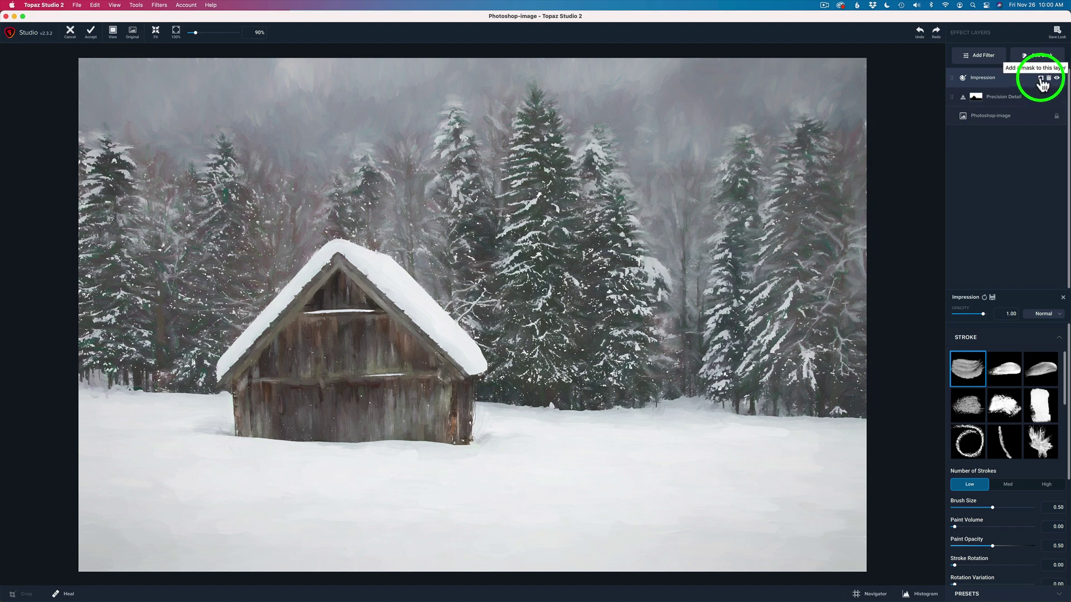
right_click(1041, 83)
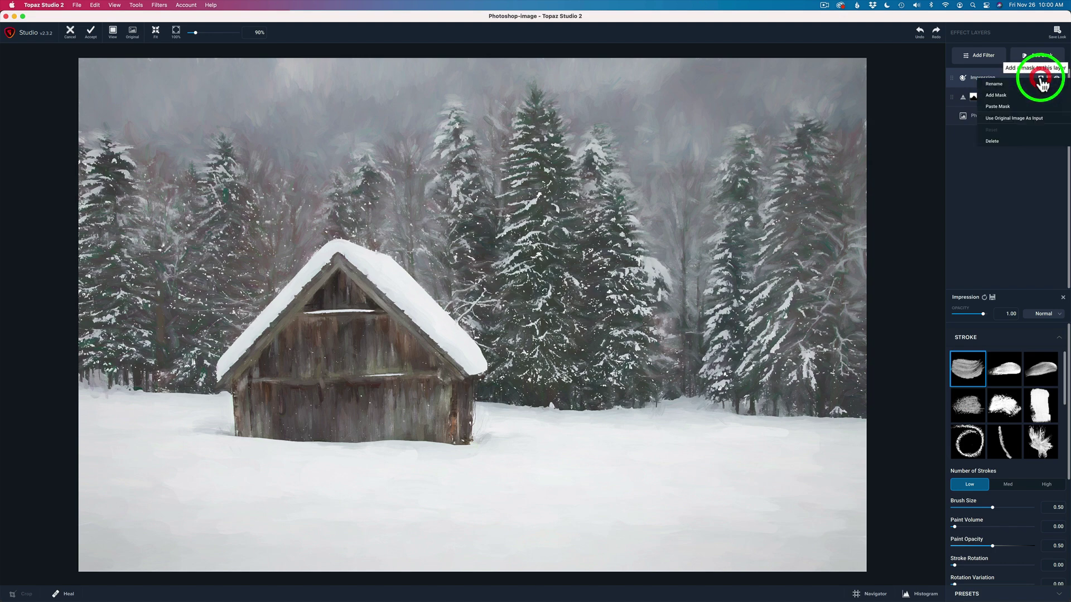
click(1012, 106)
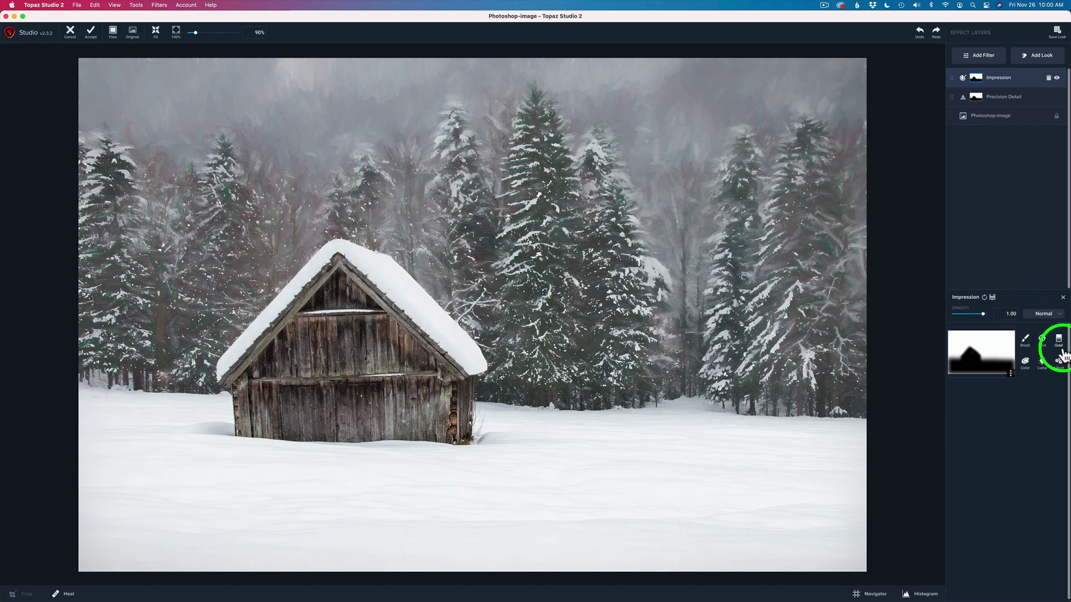
In the mask Adjust settings, raise the Impression mask's Density in stages to 0.67.
click(1051, 364)
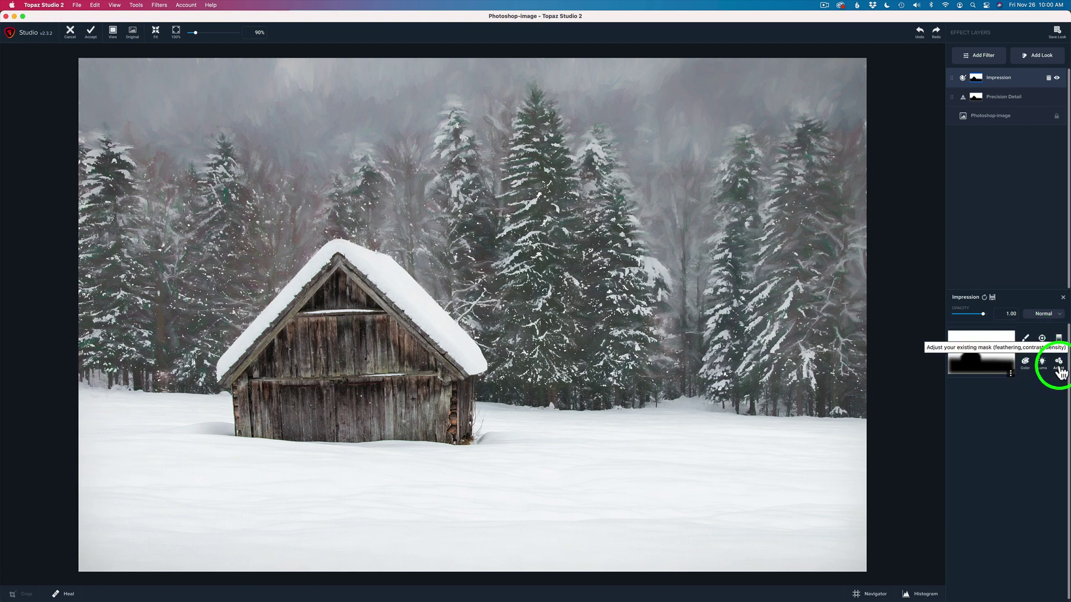
click(1058, 365)
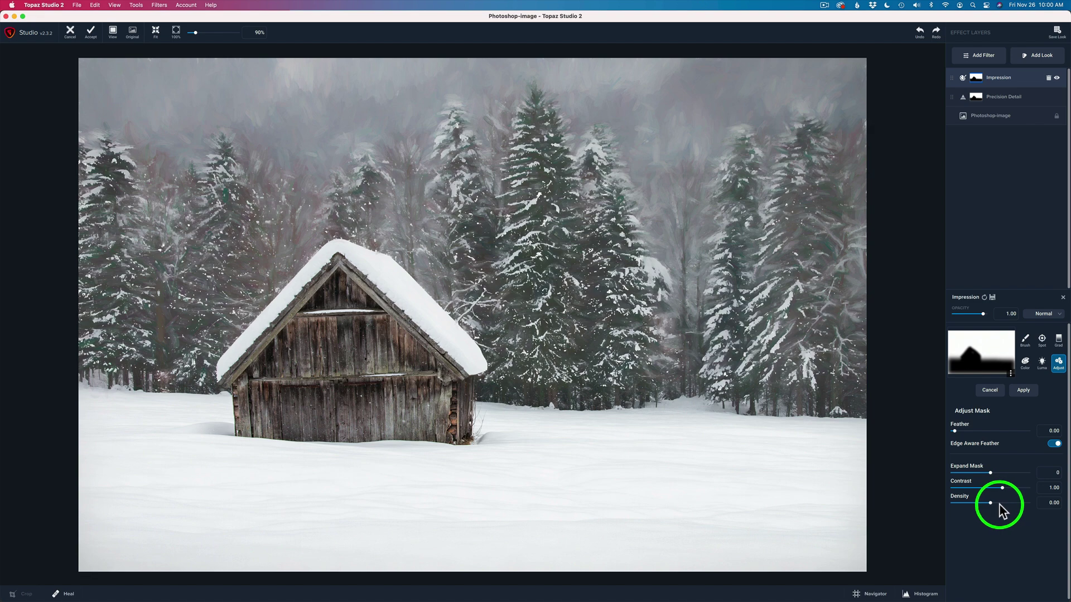
drag(989, 501, 995, 501)
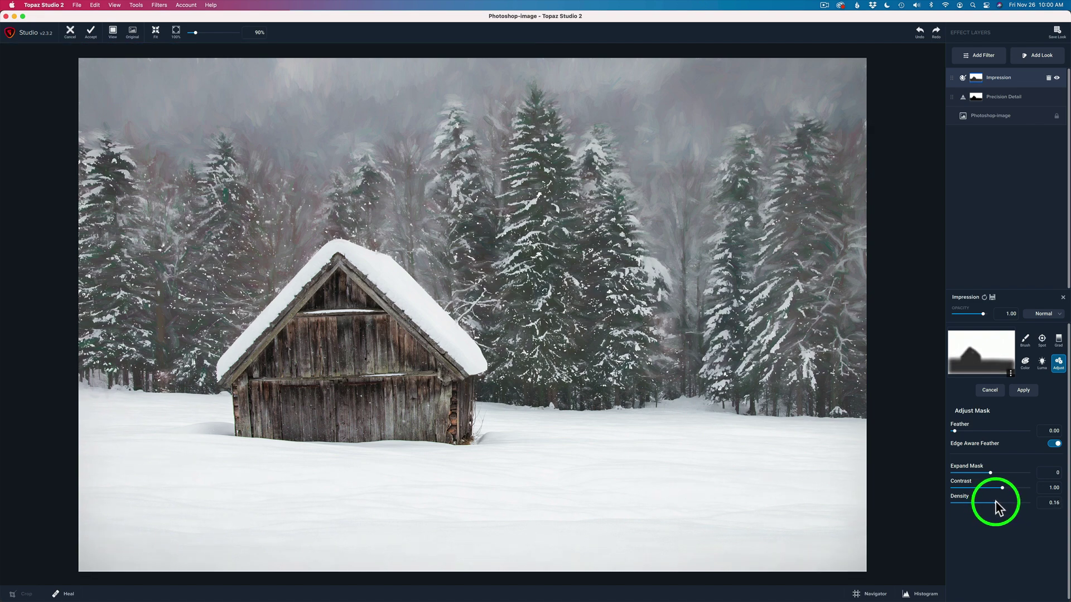
drag(996, 502, 1002, 502)
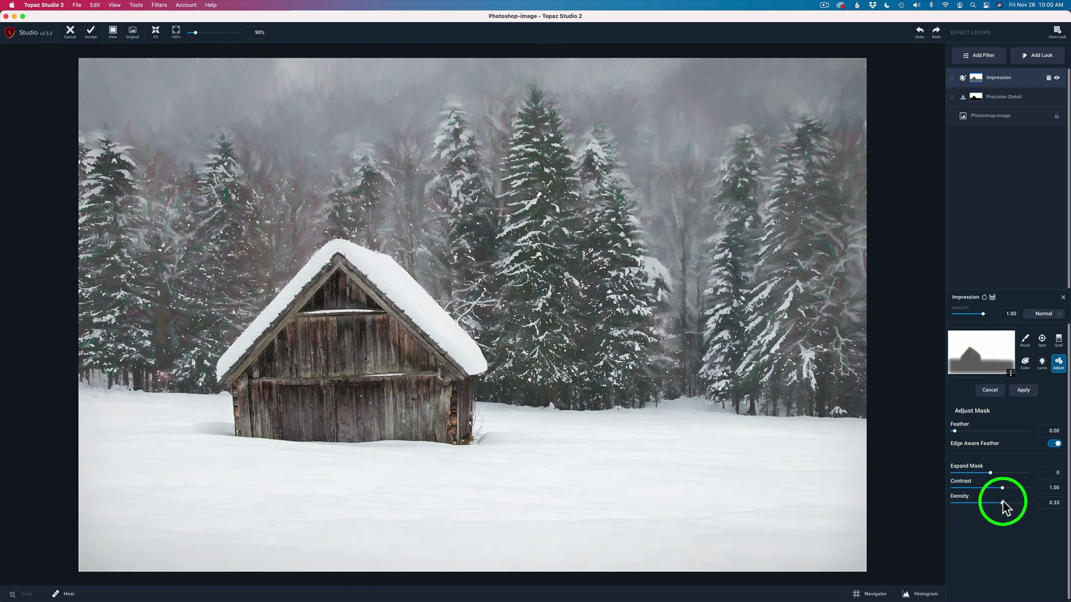
drag(1000, 503, 1012, 502)
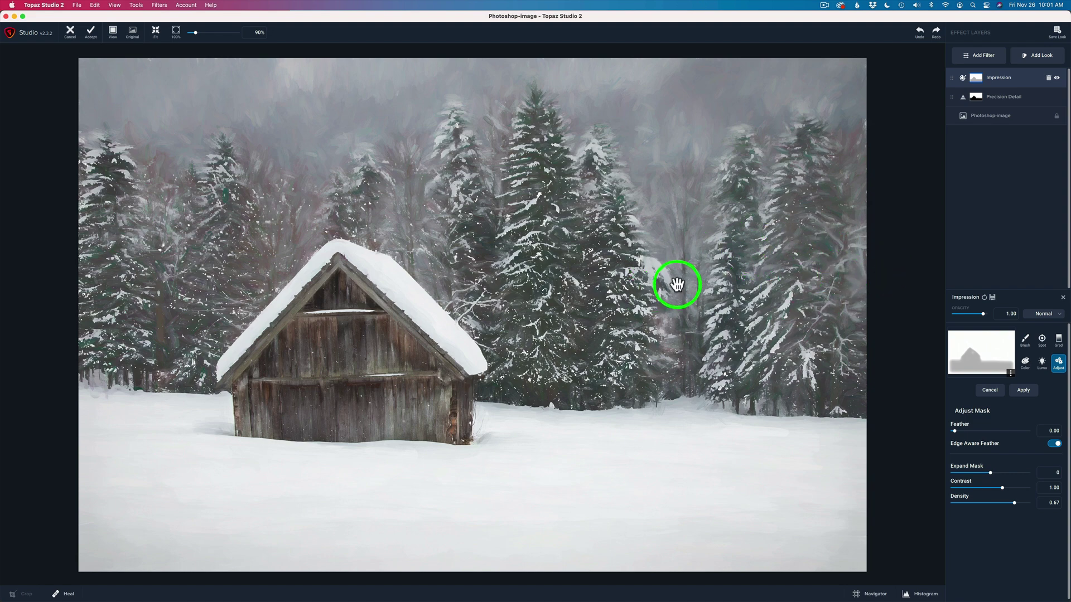
Compare with the original and lower the Impression mask Density from 0.67 to 0.48.
click(894, 281)
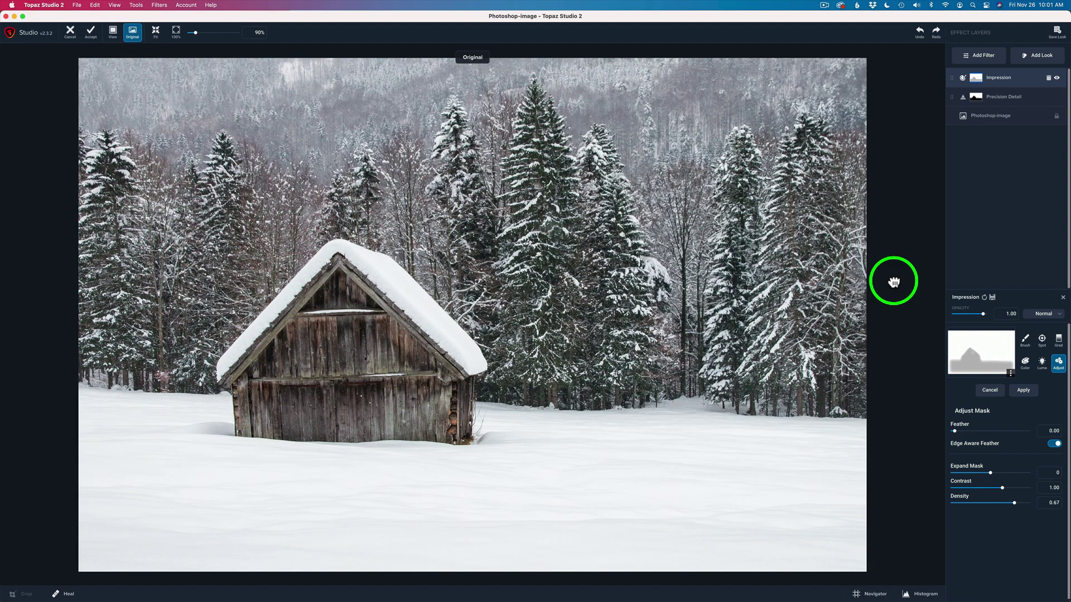
click(893, 281)
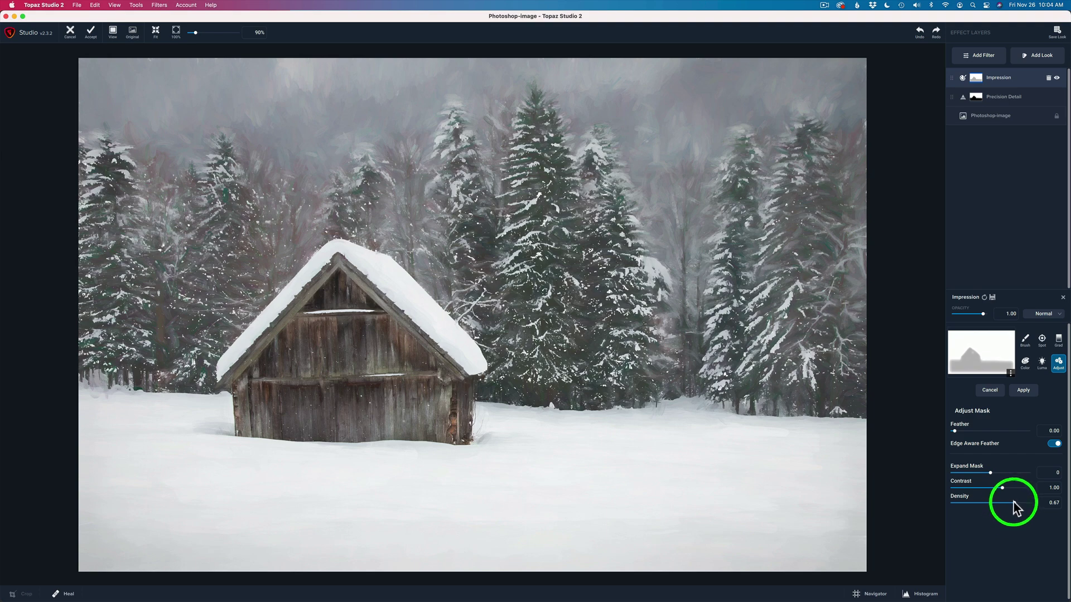
drag(1013, 503, 1007, 503)
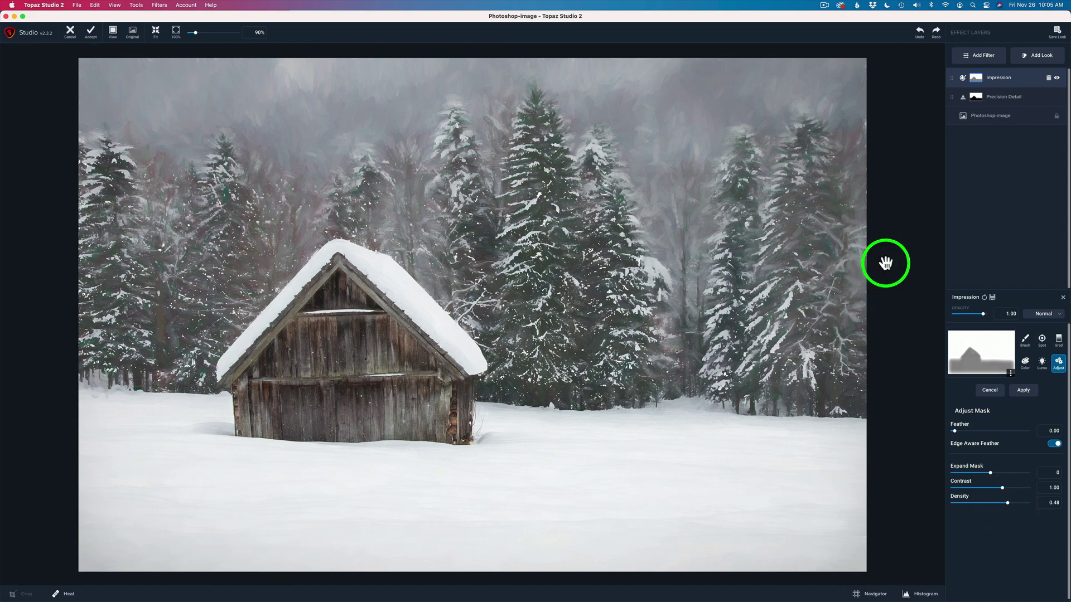
drag(886, 263, 886, 263)
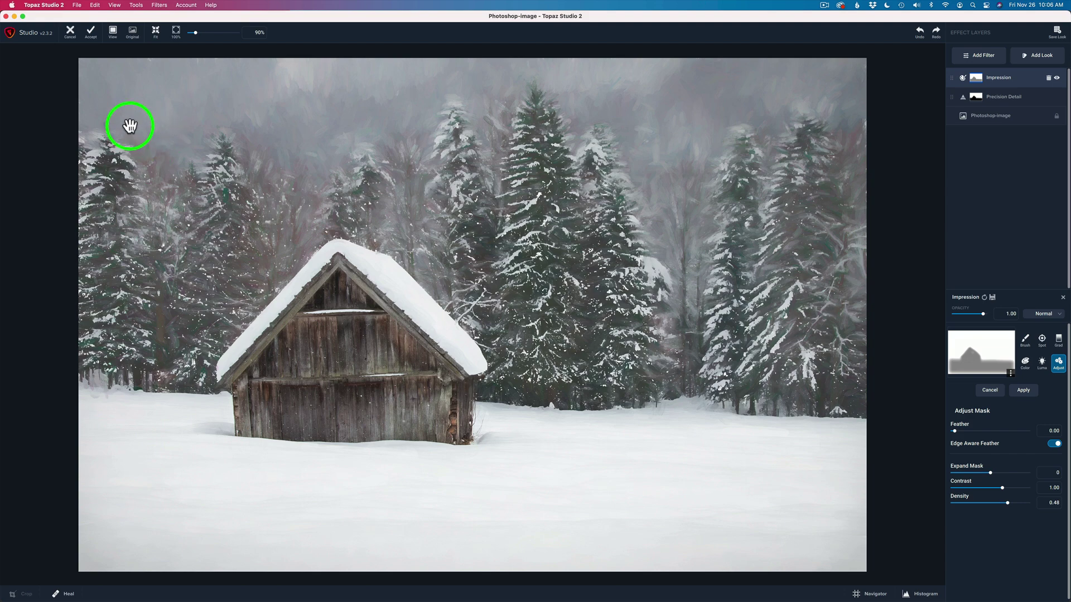
Send the result to Photoshop and add a Levels adjustment with inputs 22, 0.87 and 254.
click(91, 32)
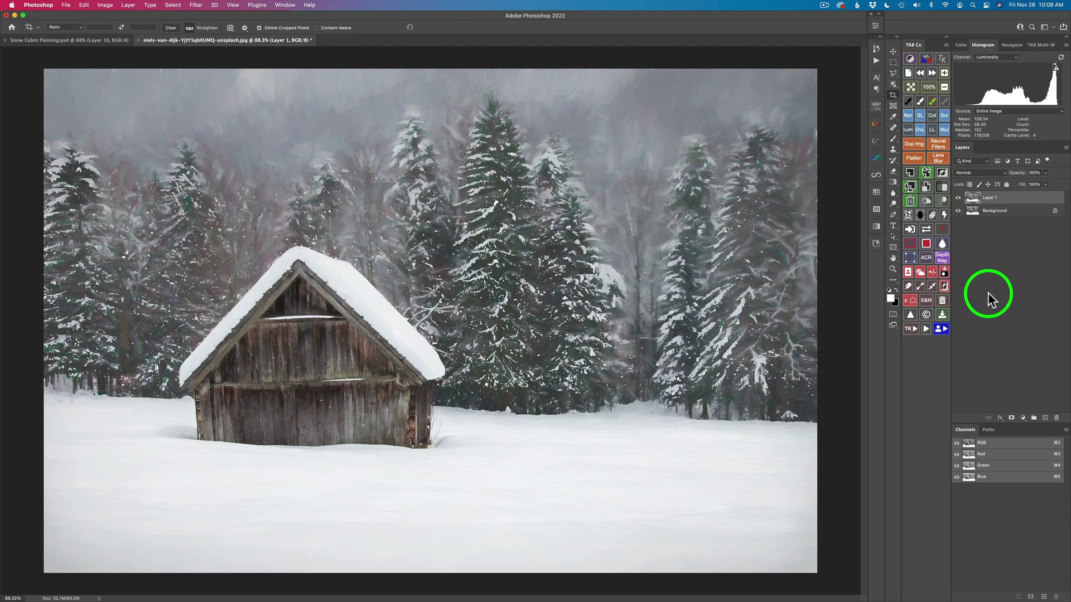
click(1023, 418)
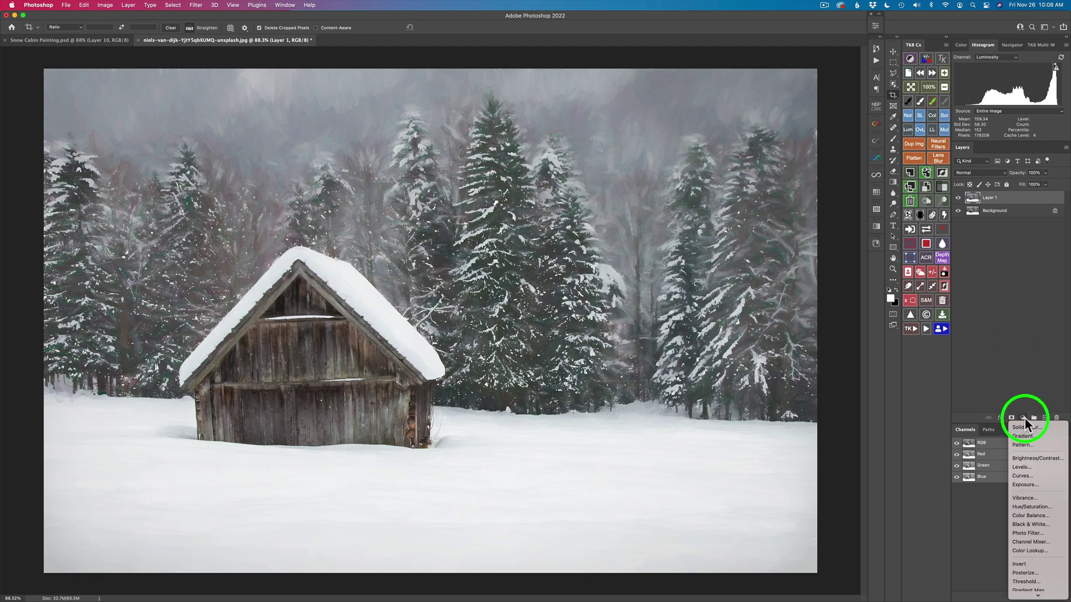
click(1026, 467)
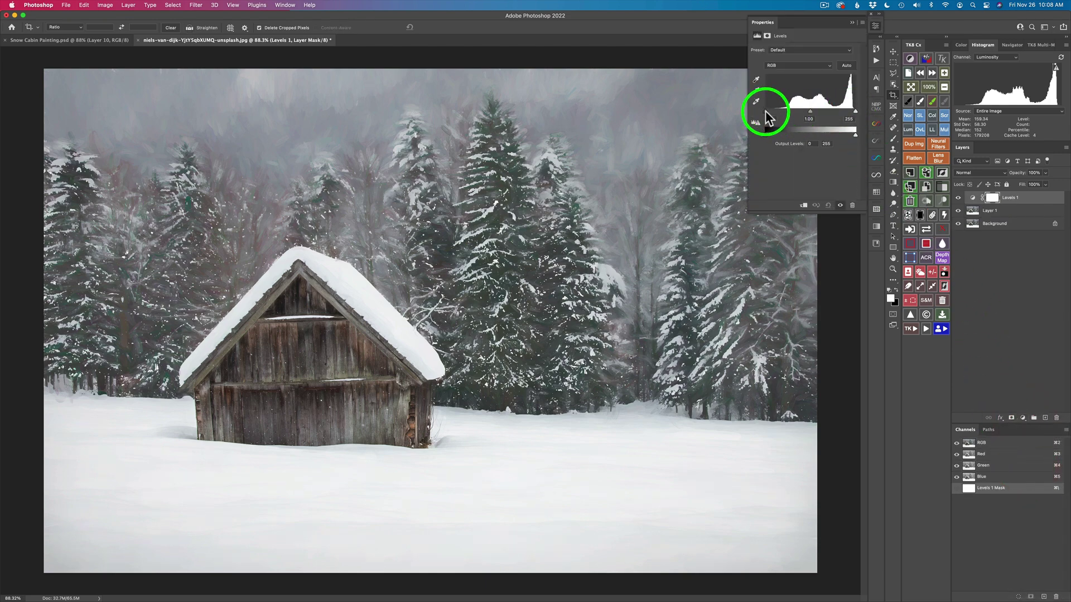
drag(765, 111, 773, 112)
drag(854, 111, 855, 110)
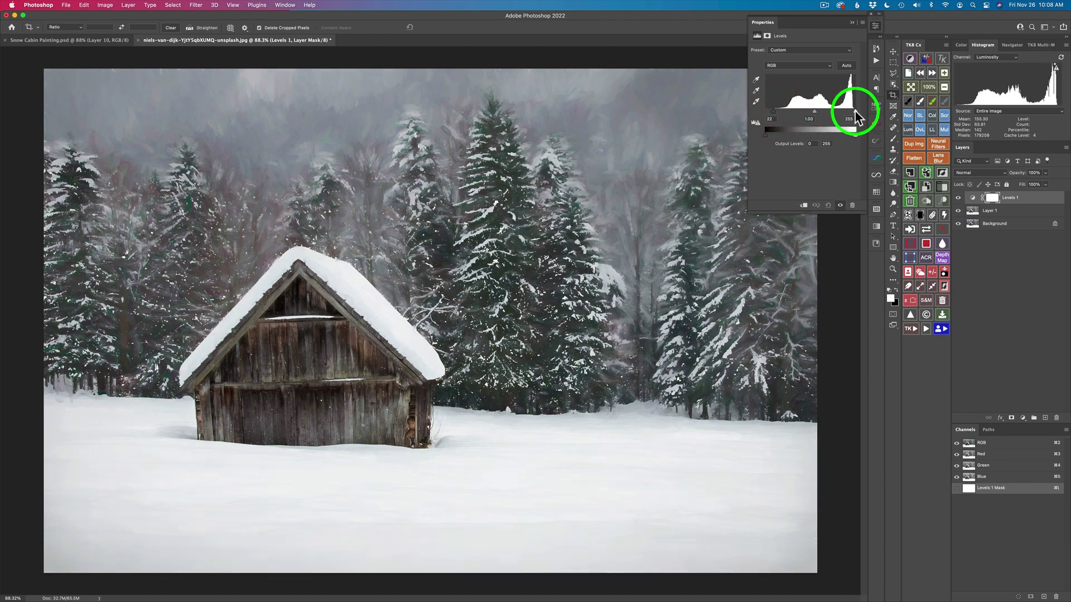
drag(855, 110, 819, 112)
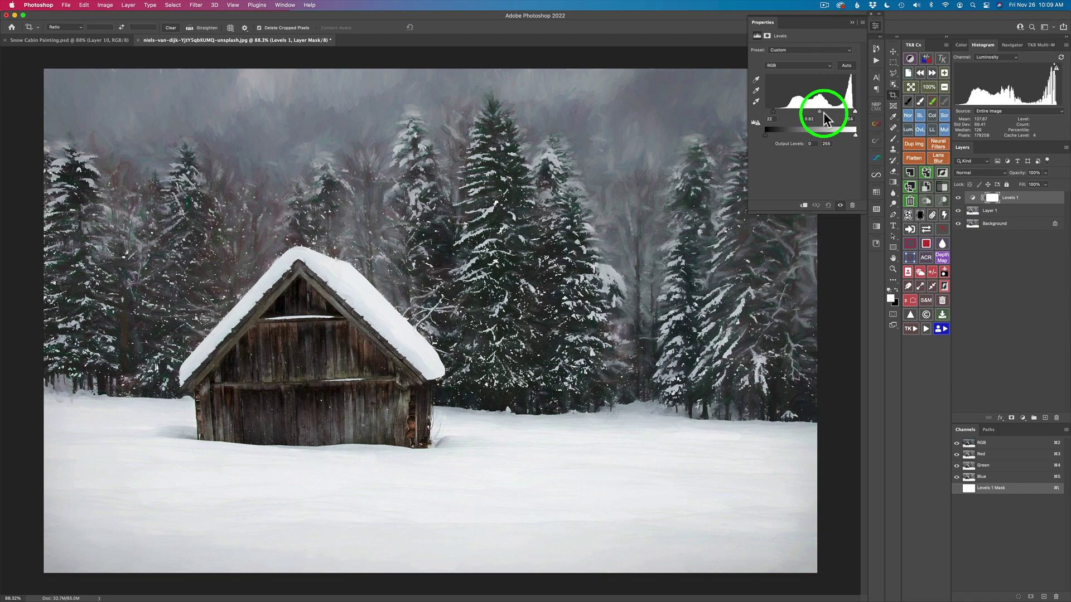
drag(820, 110, 818, 110)
click(817, 111)
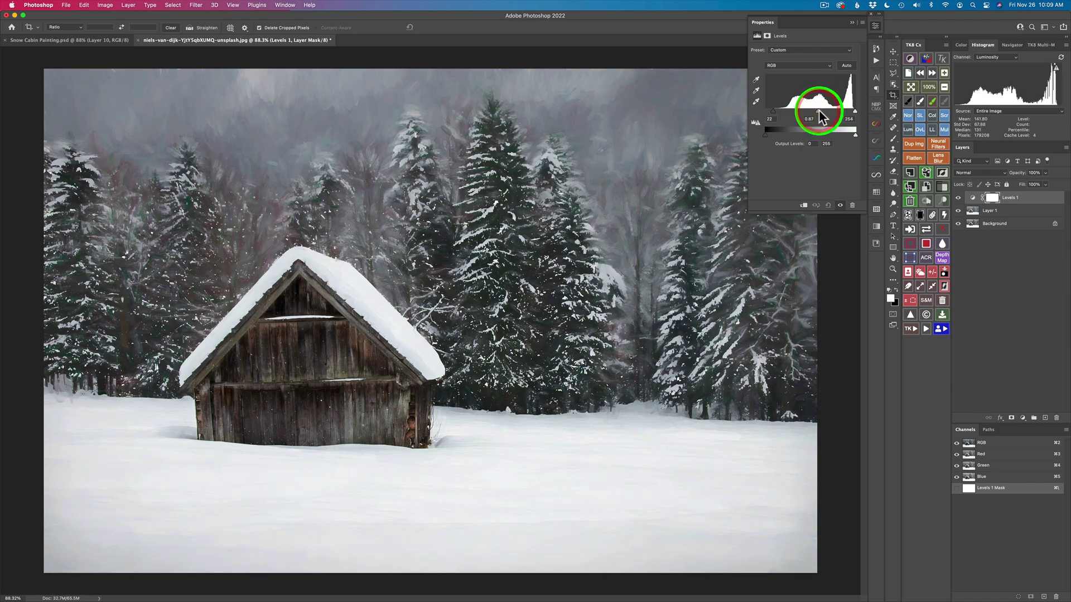
Compare Levels 1 on and off, then lower its opacity to 49%.
click(876, 26)
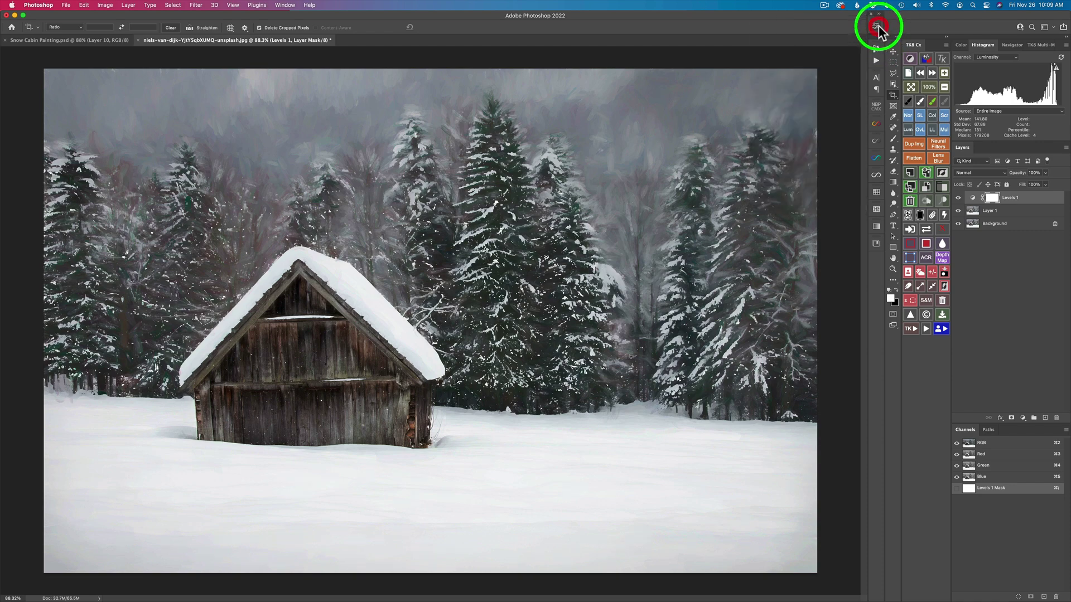
click(958, 198)
click(958, 199)
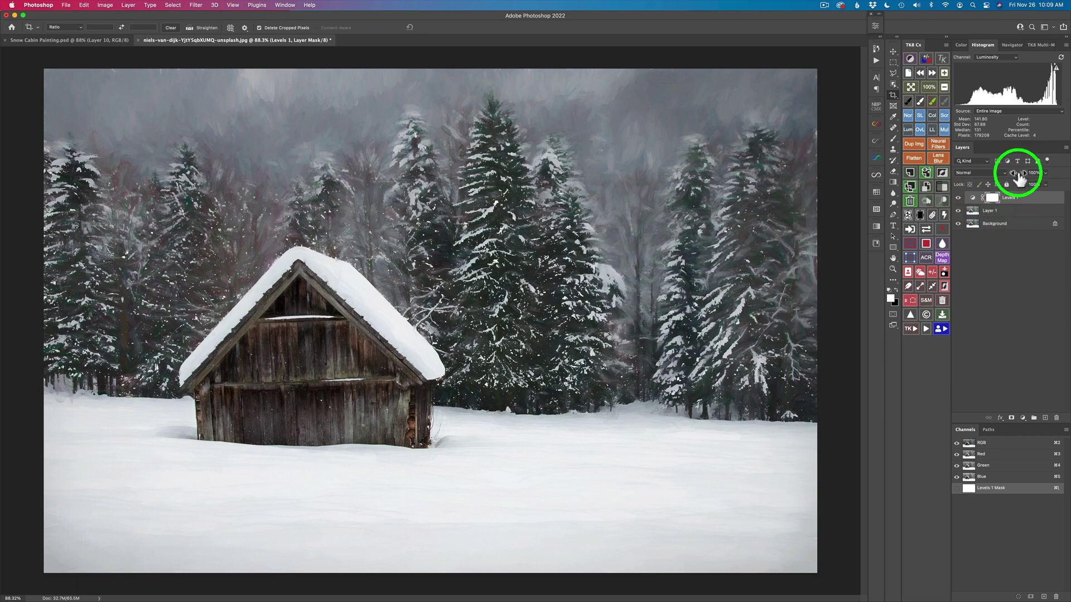
mouse_move(1019, 178)
mouse_down()
mouse_move(996, 177)
mouse_move(1033, 177)
mouse_up()
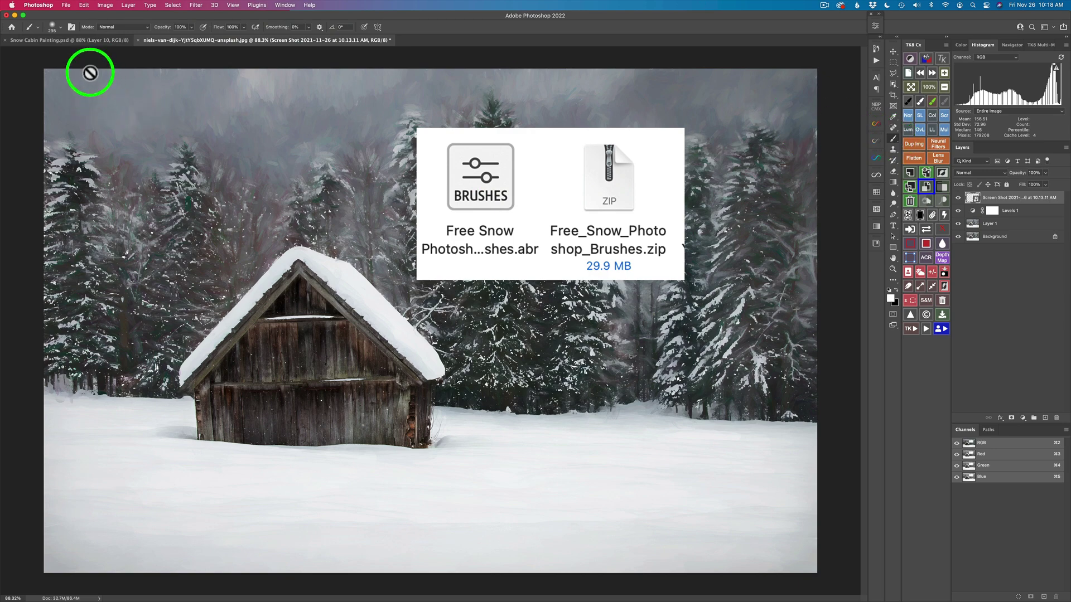
Expand the Free Snow Photoshop Brushes folder and add an empty Layer 2 above Levels 1.
click(61, 28)
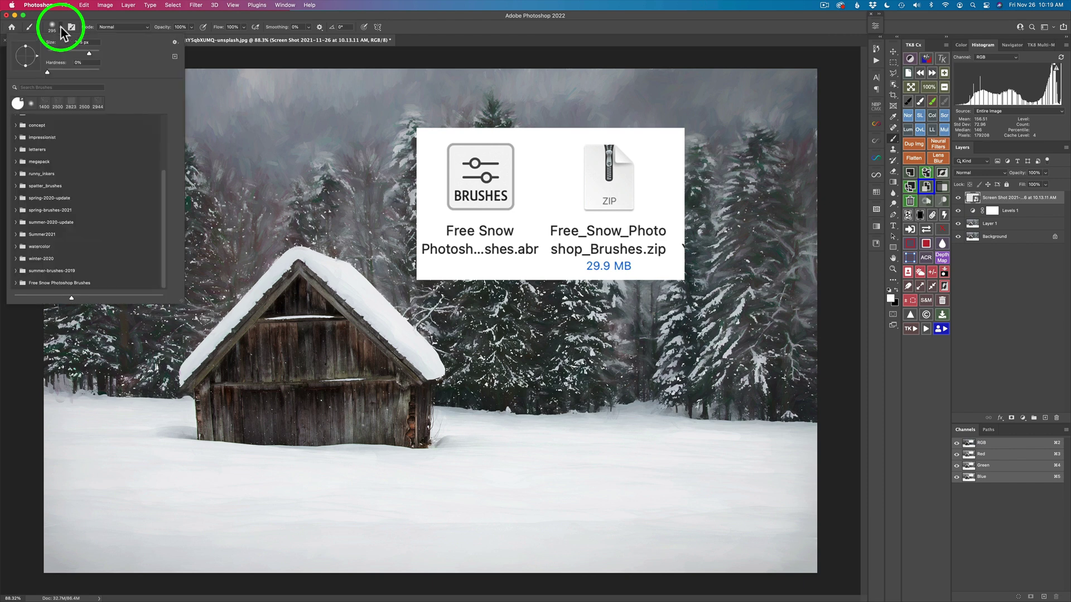
mouse_move(164, 175)
mouse_down()
mouse_move(167, 112)
mouse_move(163, 205)
mouse_up()
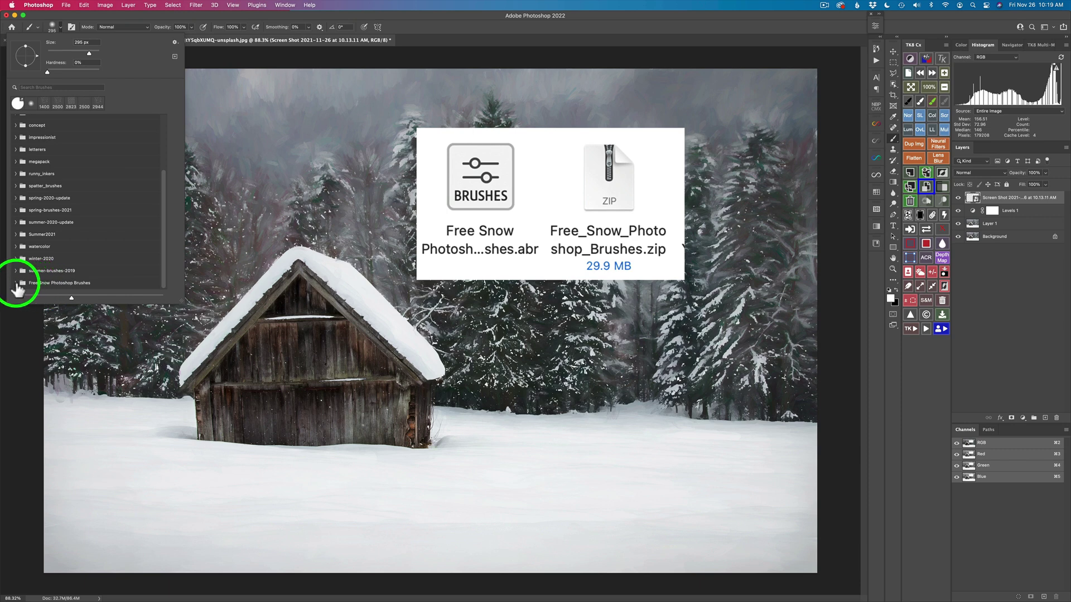
click(16, 283)
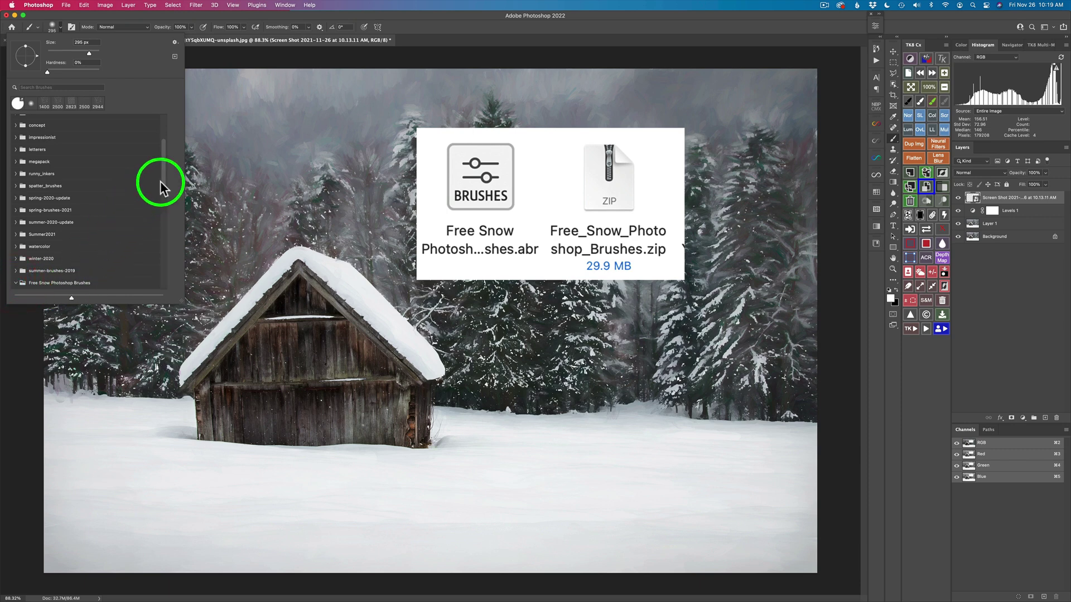
mouse_move(163, 179)
mouse_down()
mouse_move(162, 286)
mouse_move(163, 263)
mouse_up()
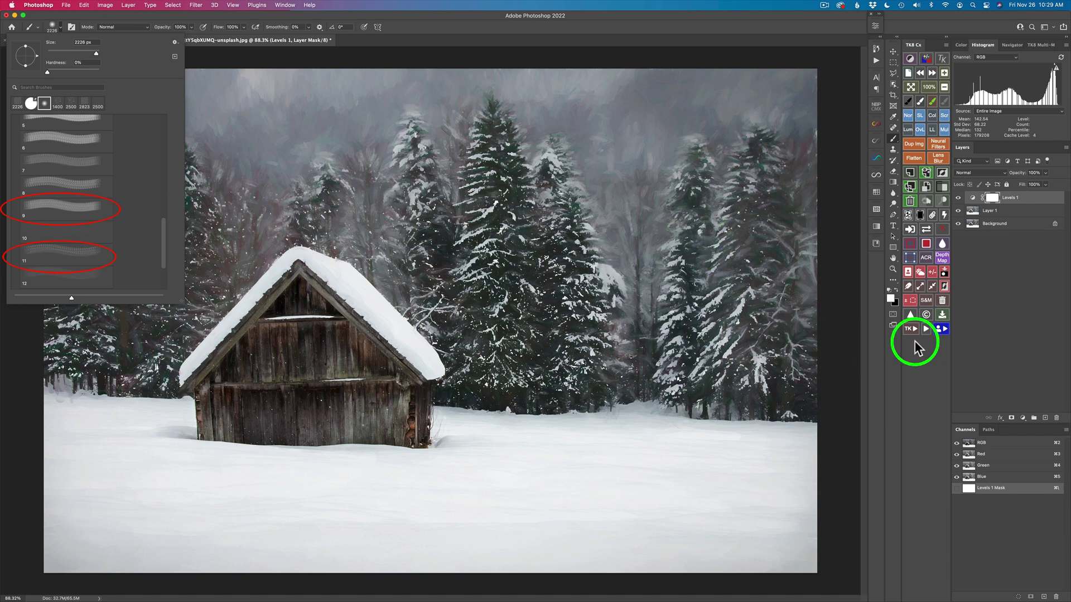
click(1044, 418)
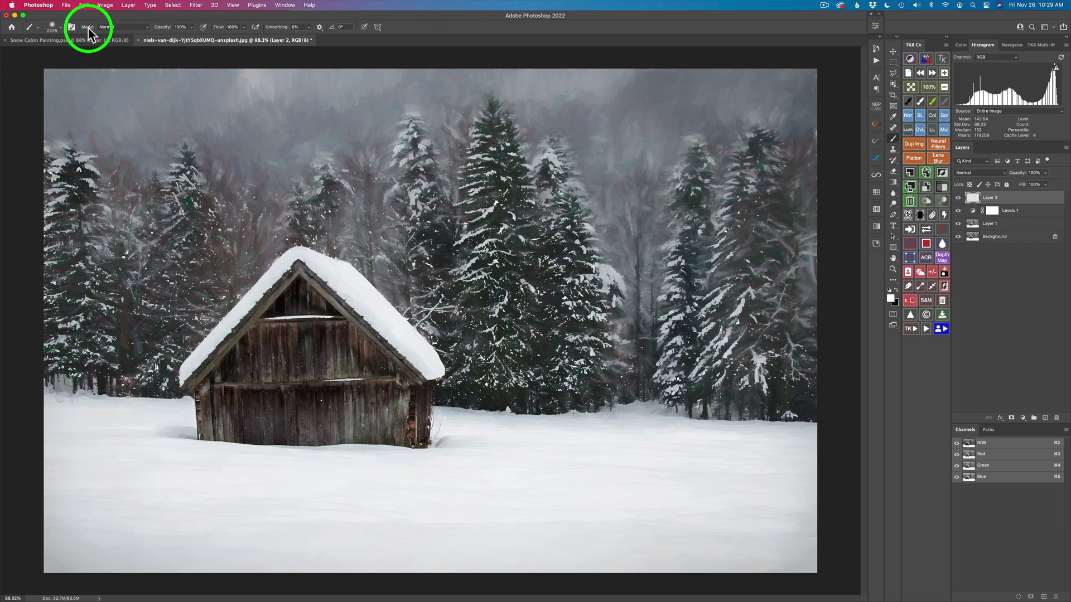
Stamp snow brush 9 at about 2184 px once on the left and once on the right.
click(62, 29)
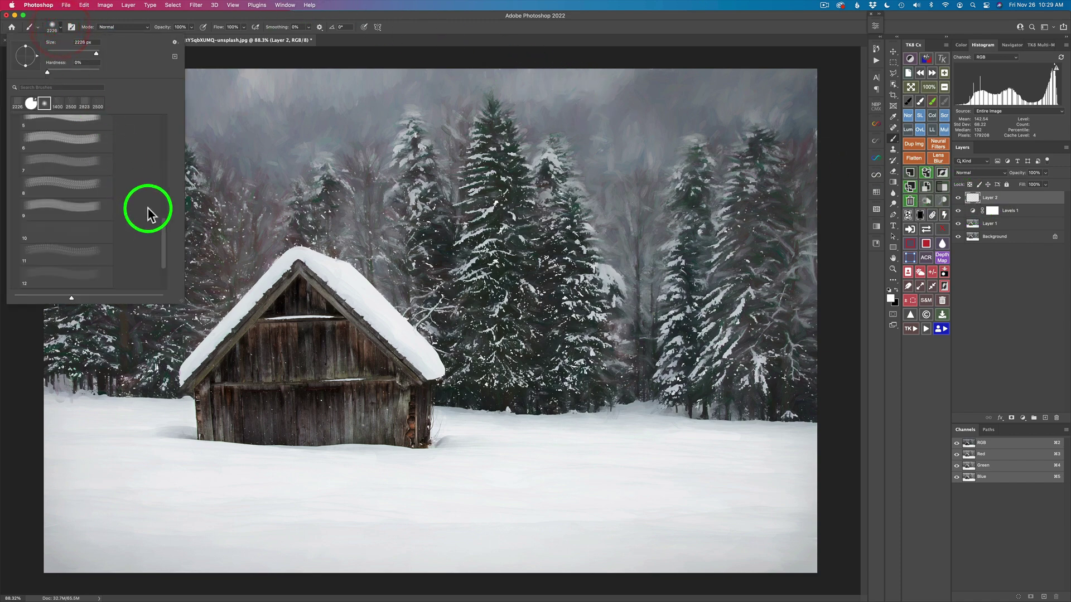
click(69, 212)
click(355, 39)
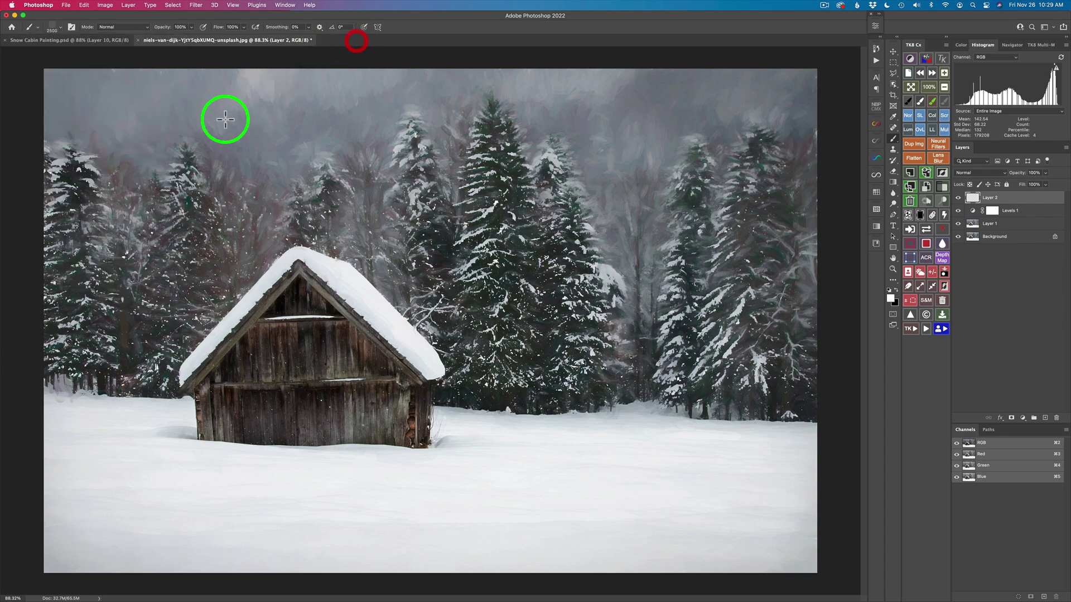
mouse_move(266, 172)
mouse_down()
mouse_move(209, 177)
mouse_move(241, 172)
mouse_move(270, 194)
mouse_move(244, 198)
mouse_up()
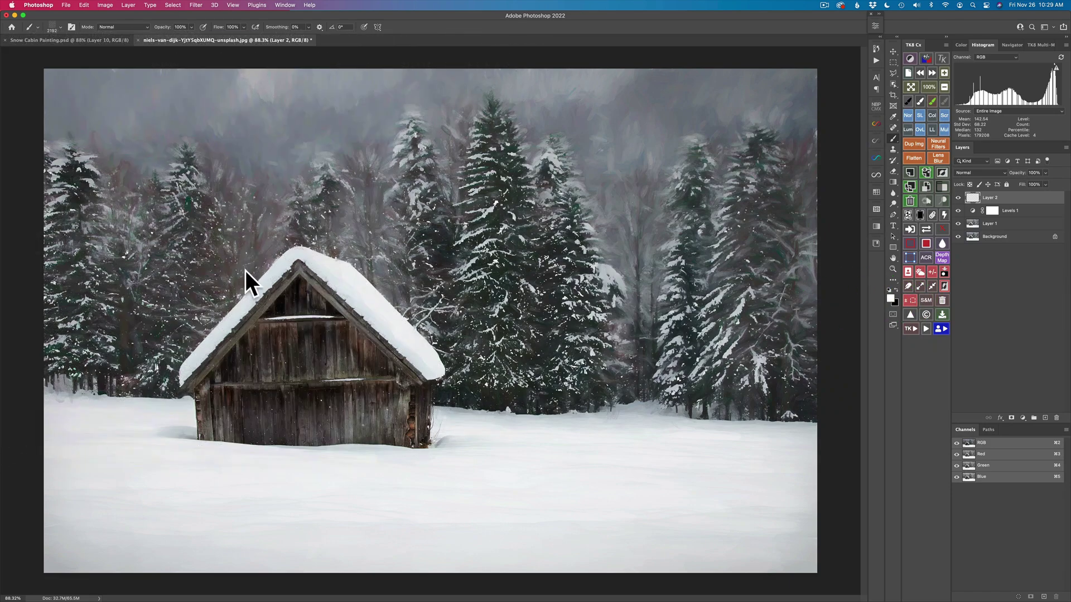
key(super+alt+2)
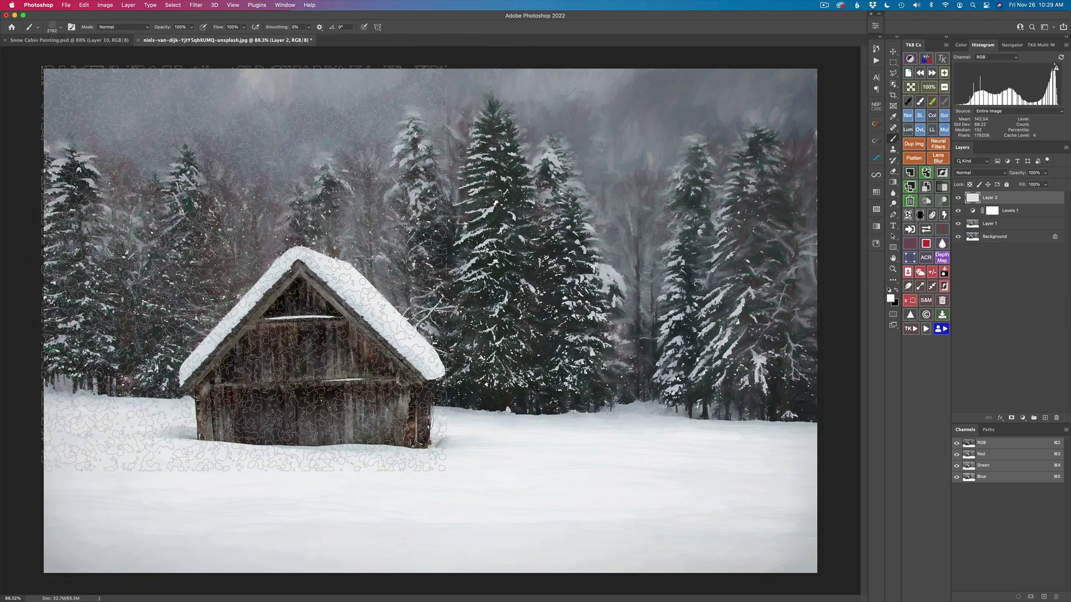
click(243, 268)
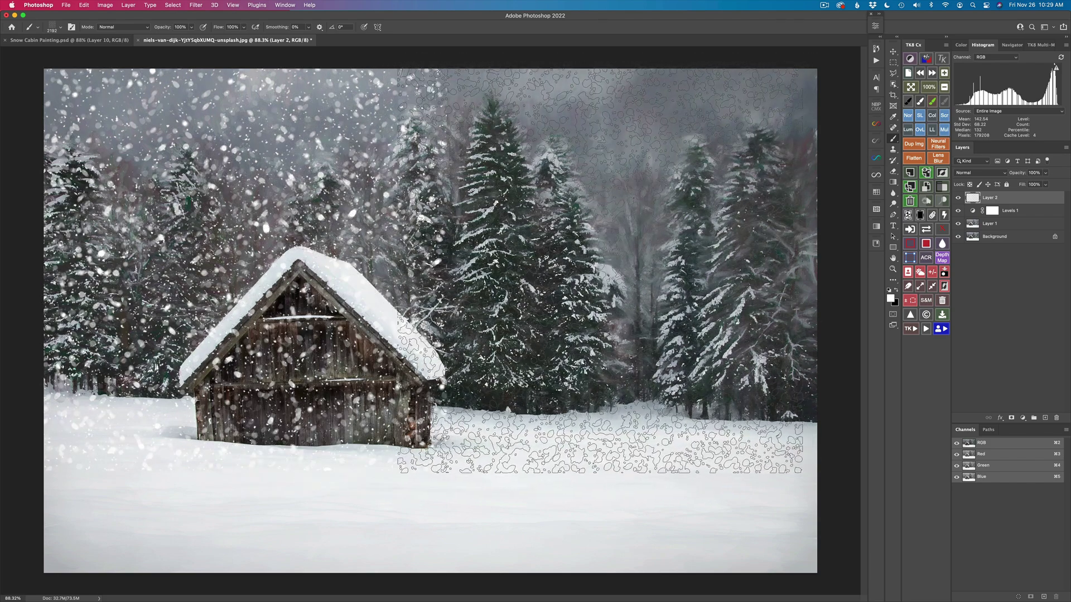
click(605, 271)
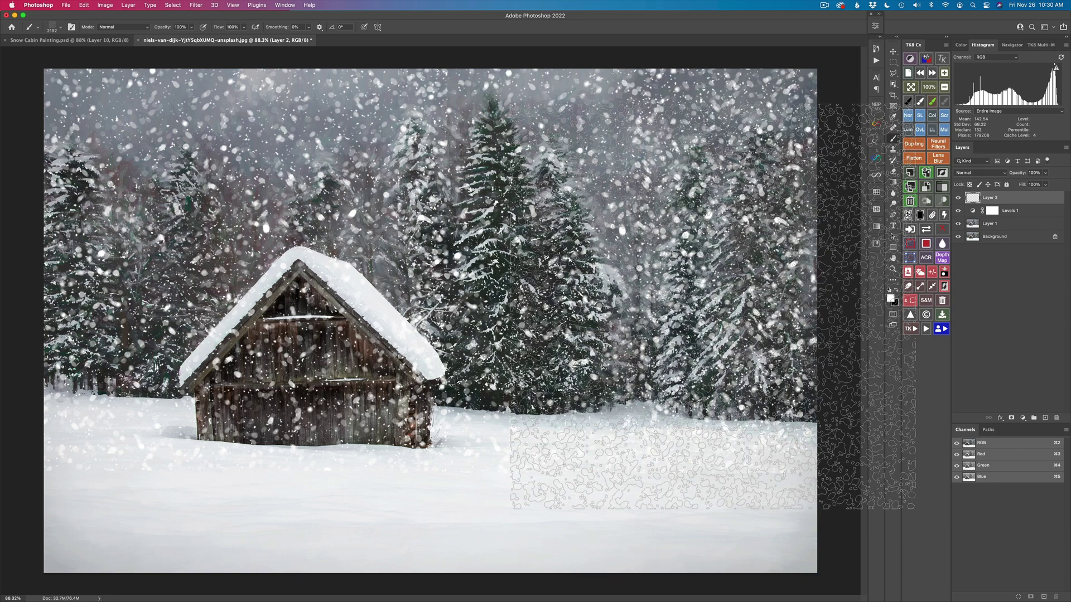
Heal six dark spots in the treetops, central fir and right-hand trees with Spot Healing.
key(j)
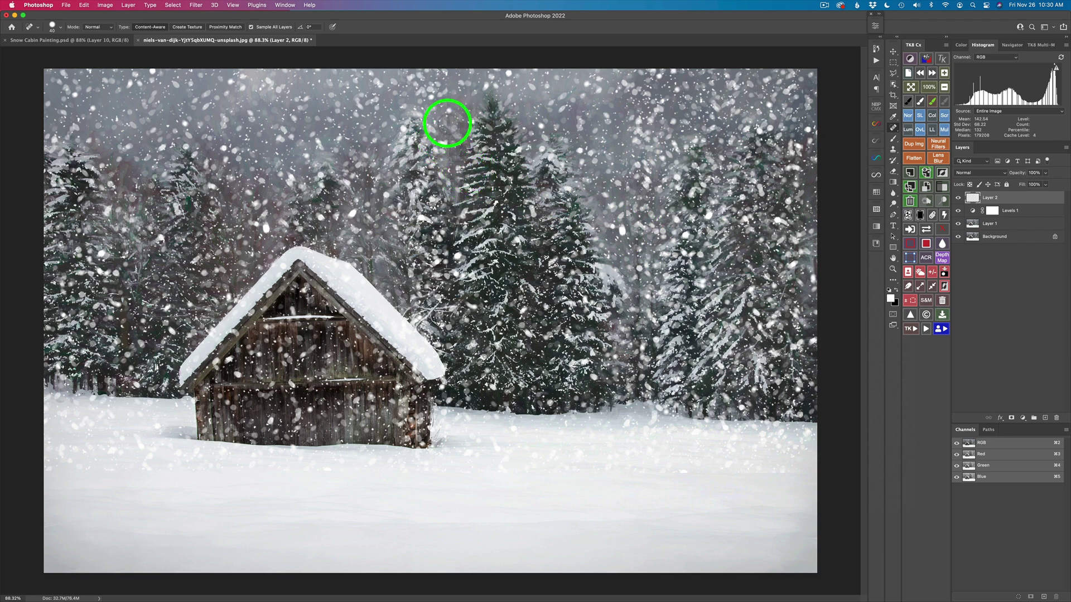
click(447, 122)
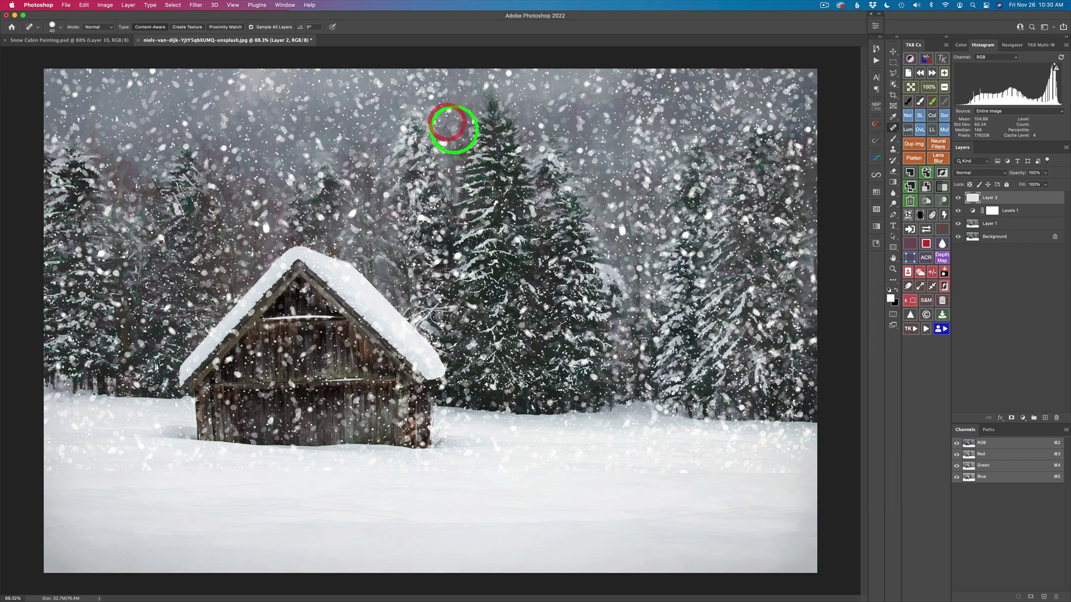
click(446, 104)
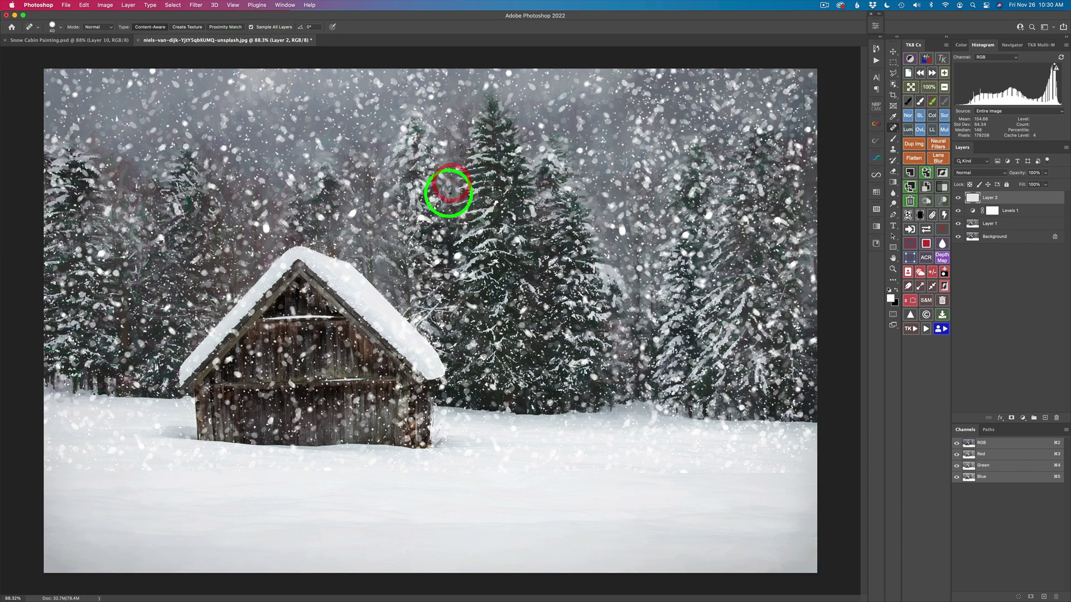
click(450, 193)
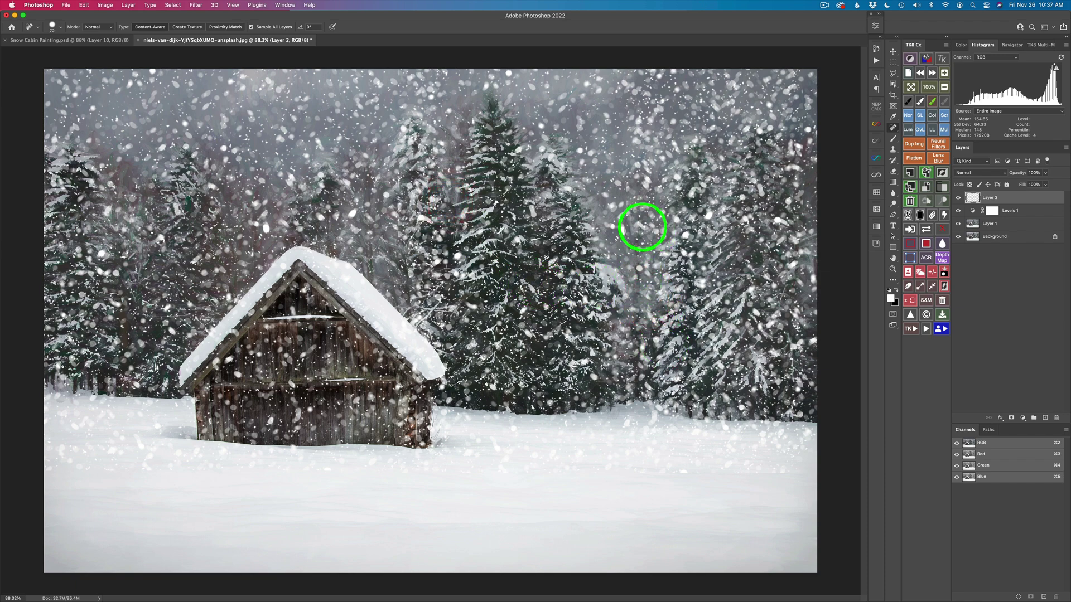
click(625, 188)
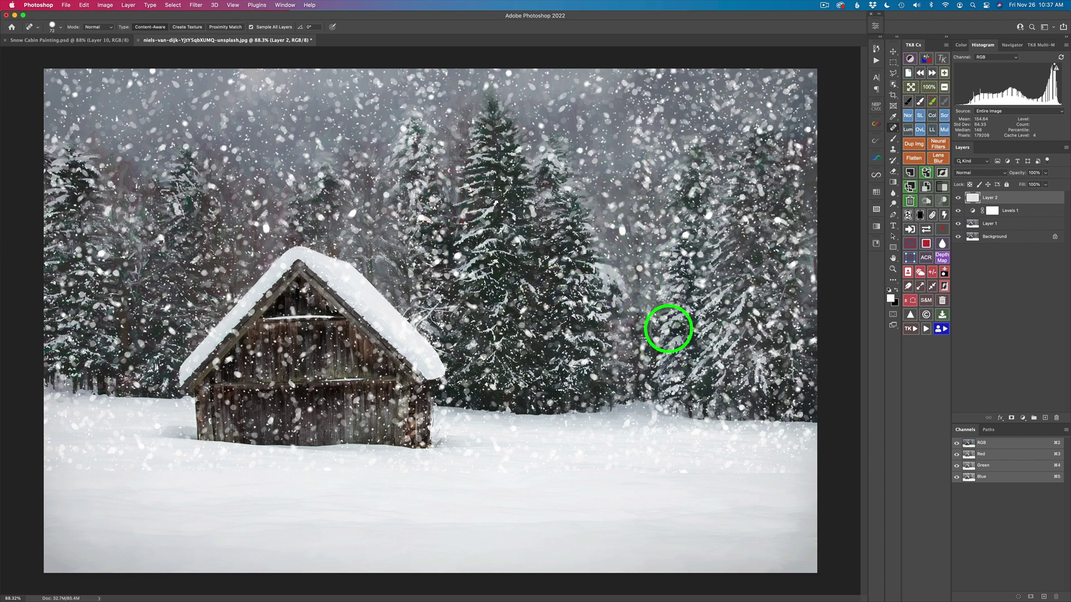
click(645, 282)
click(657, 180)
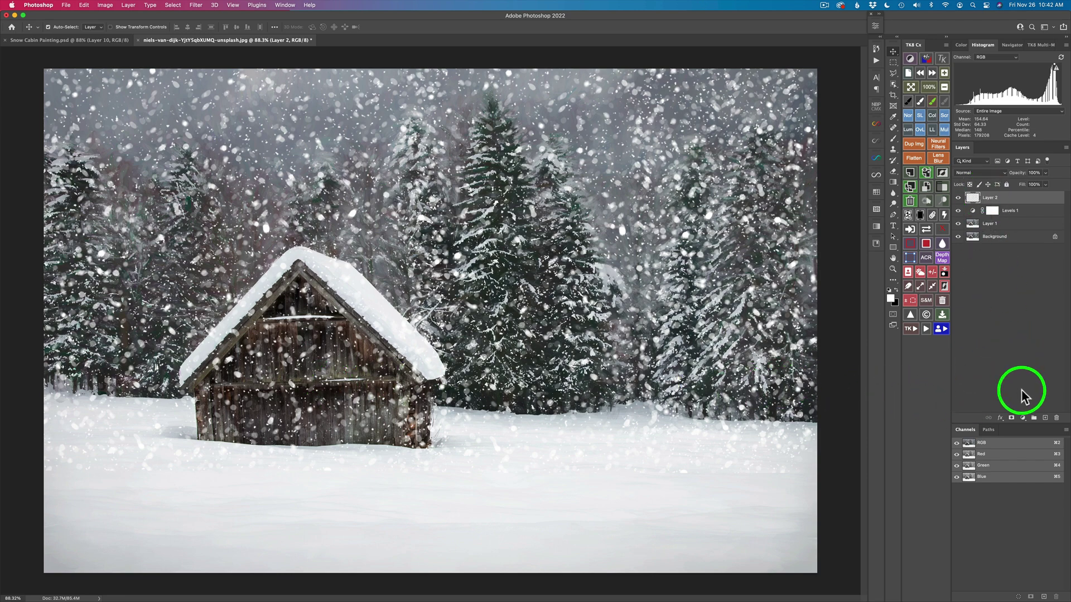
Add a layer mask to Layer 2 and set up a black Soft Round brush.
click(1011, 418)
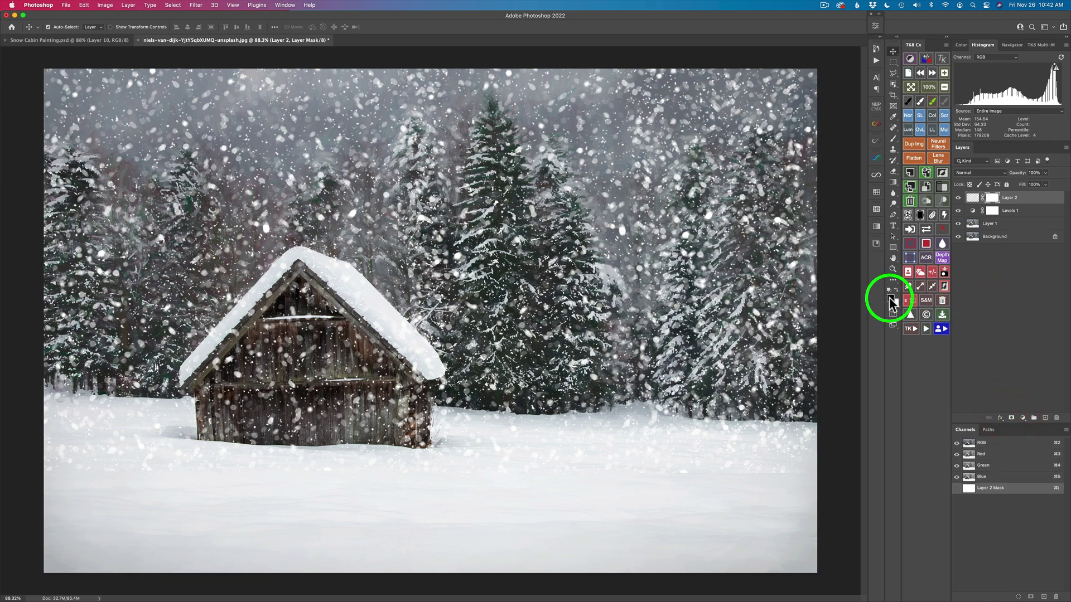
key(x)
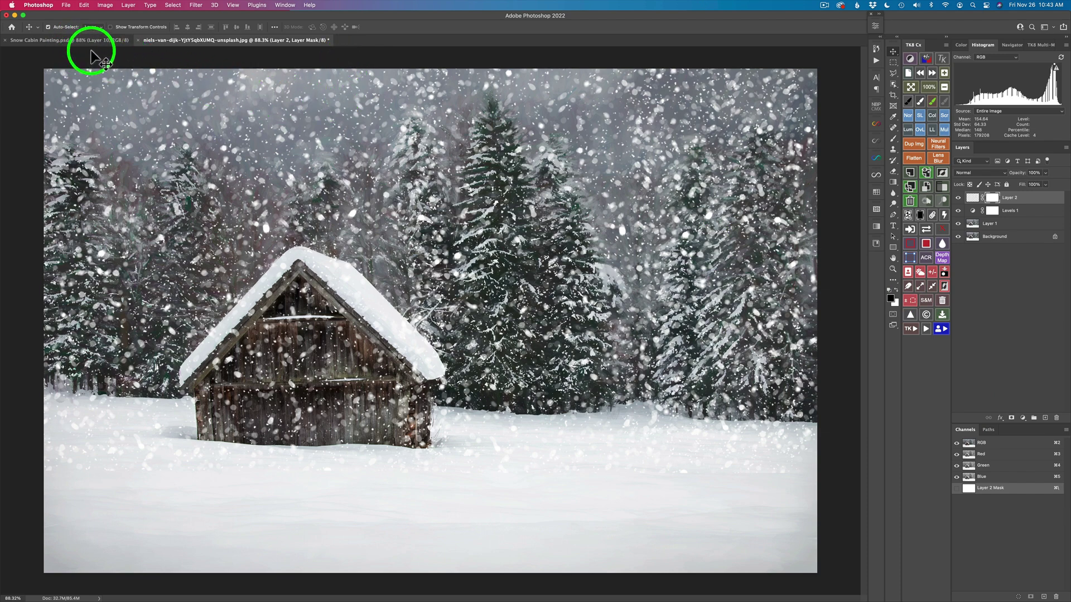
key(b)
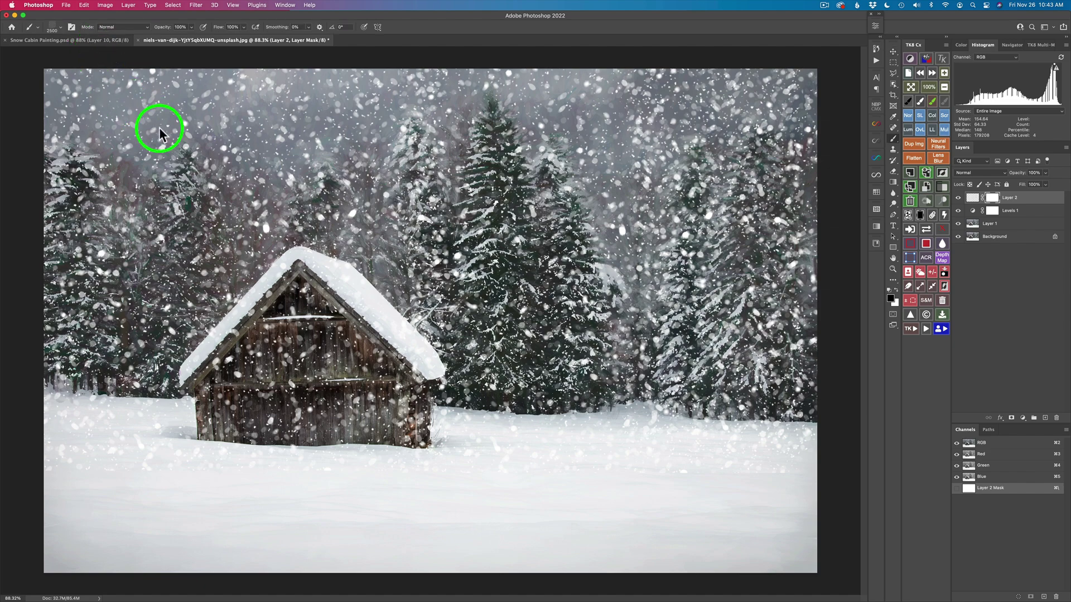
drag(244, 160, 148, 162)
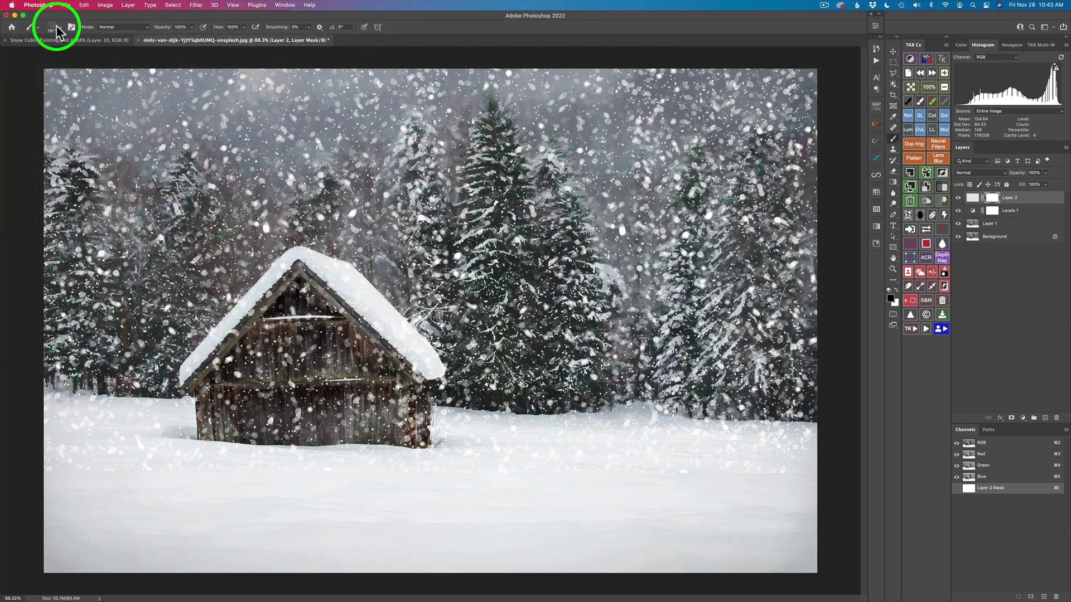
click(59, 26)
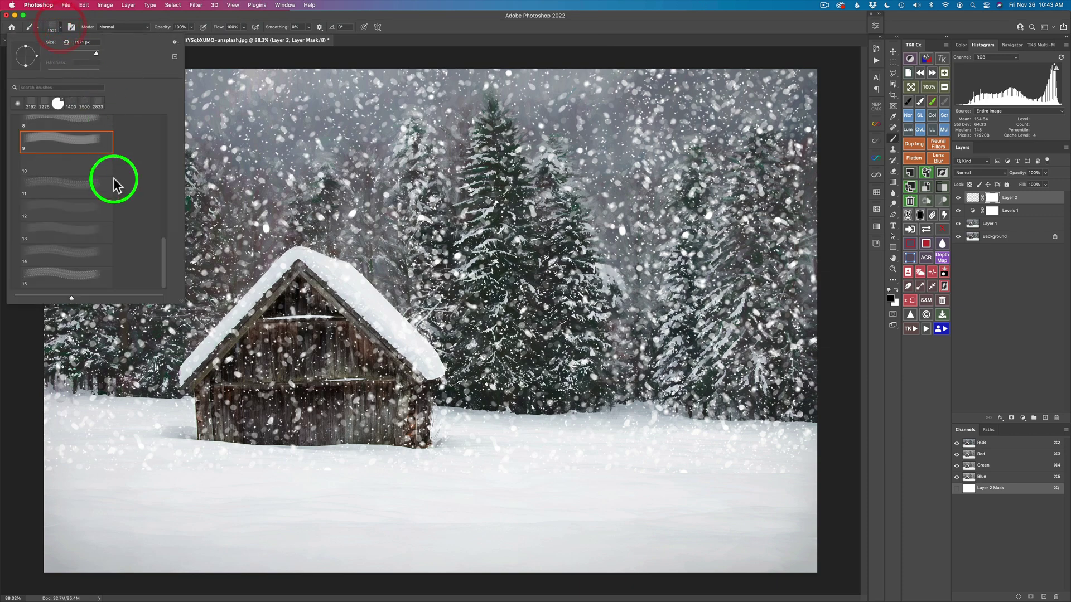
drag(165, 258, 169, 107)
click(15, 121)
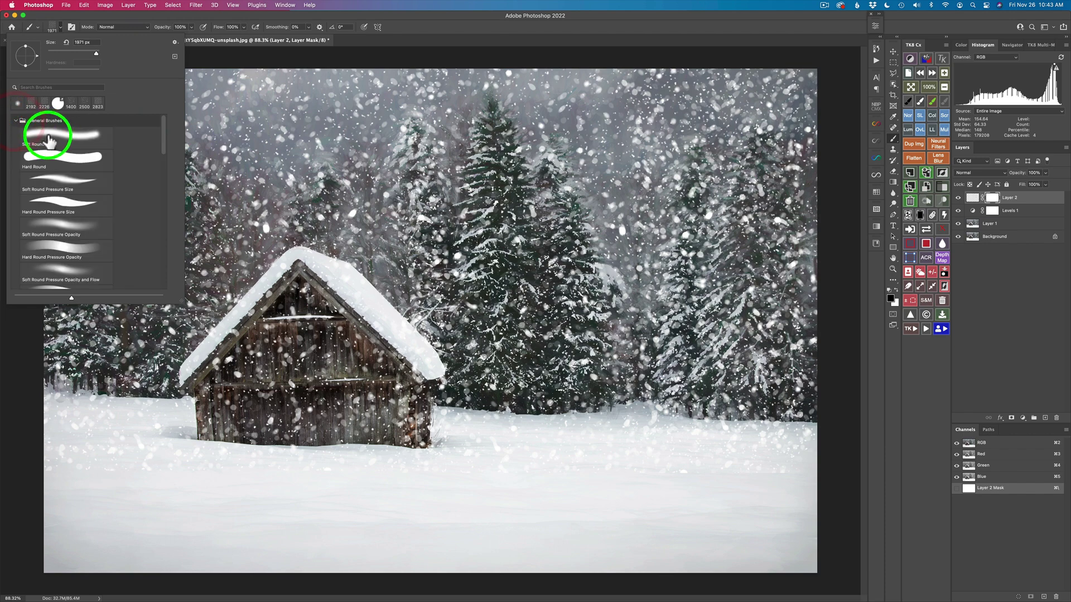
click(52, 134)
click(419, 32)
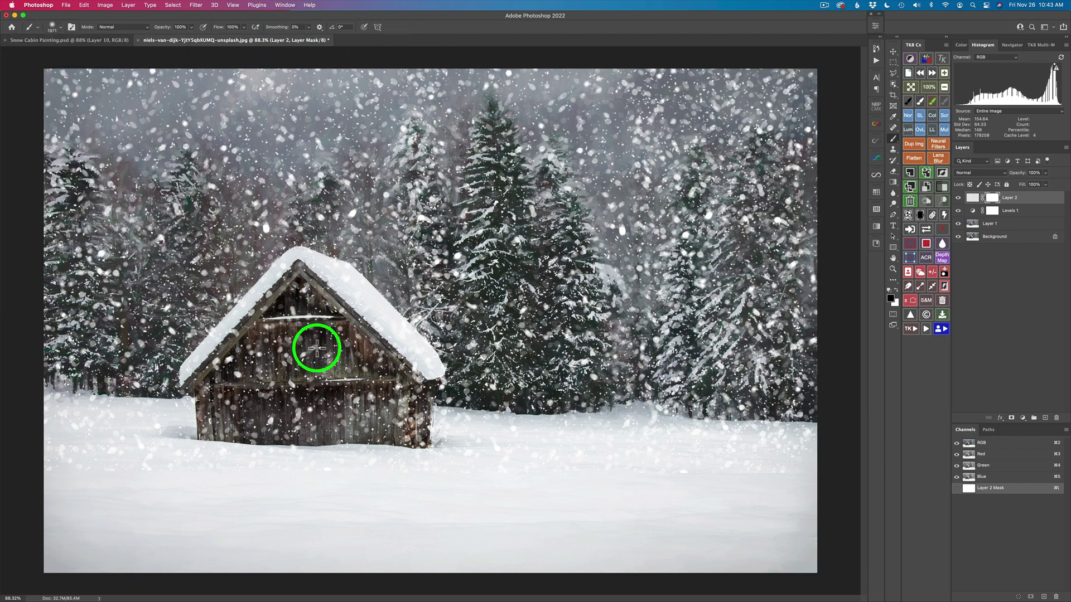
Paint the mask black to remove falling snow from the cabin and foreground field.
drag(317, 354, 200, 343)
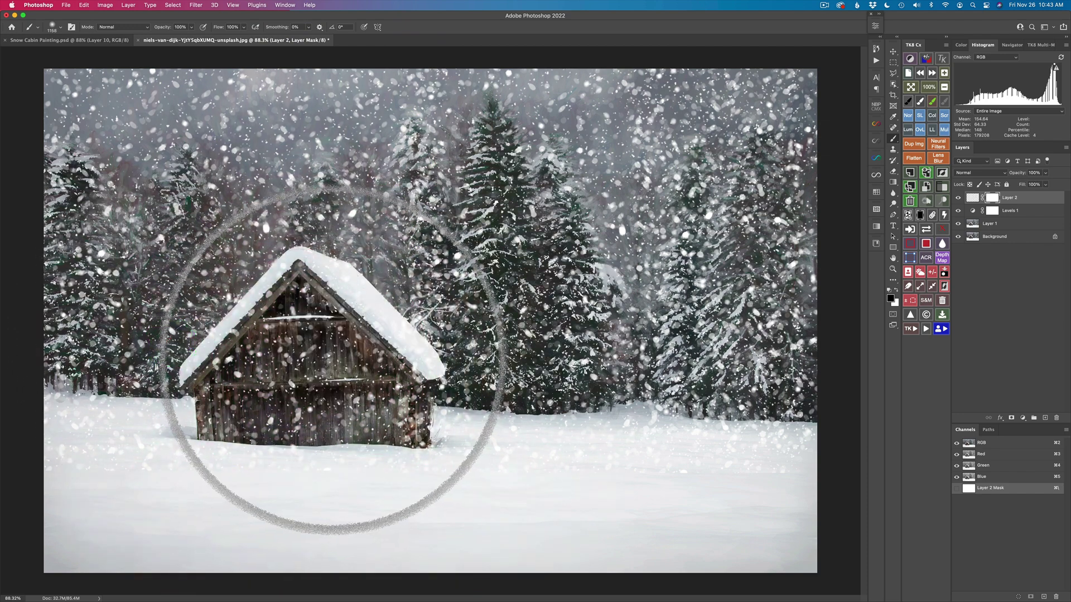
drag(331, 358, 195, 358)
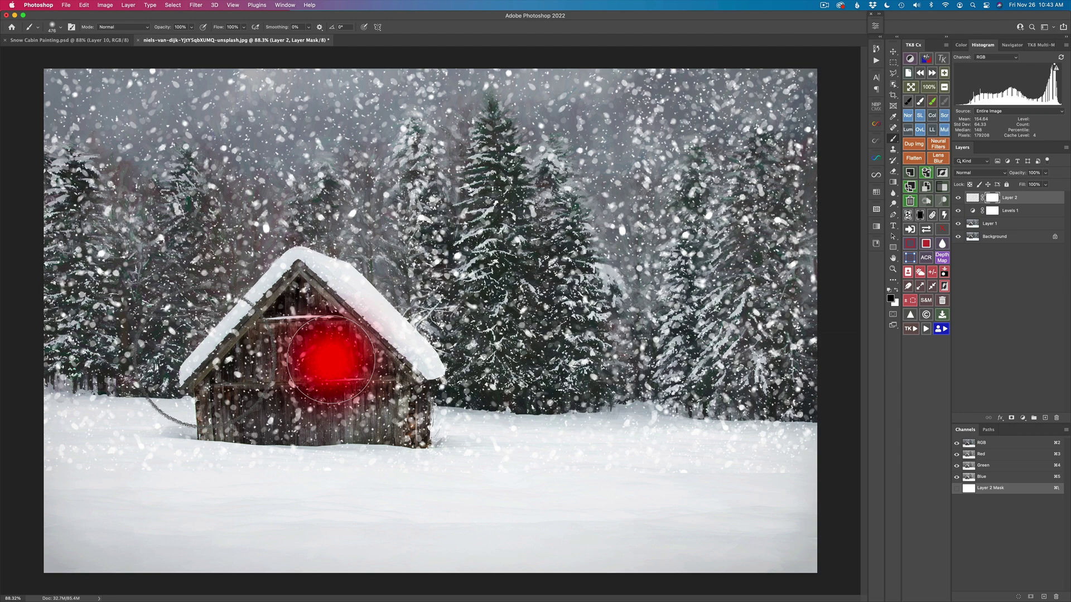
mouse_move(331, 359)
mouse_down()
mouse_move(345, 360)
mouse_move(317, 339)
mouse_up()
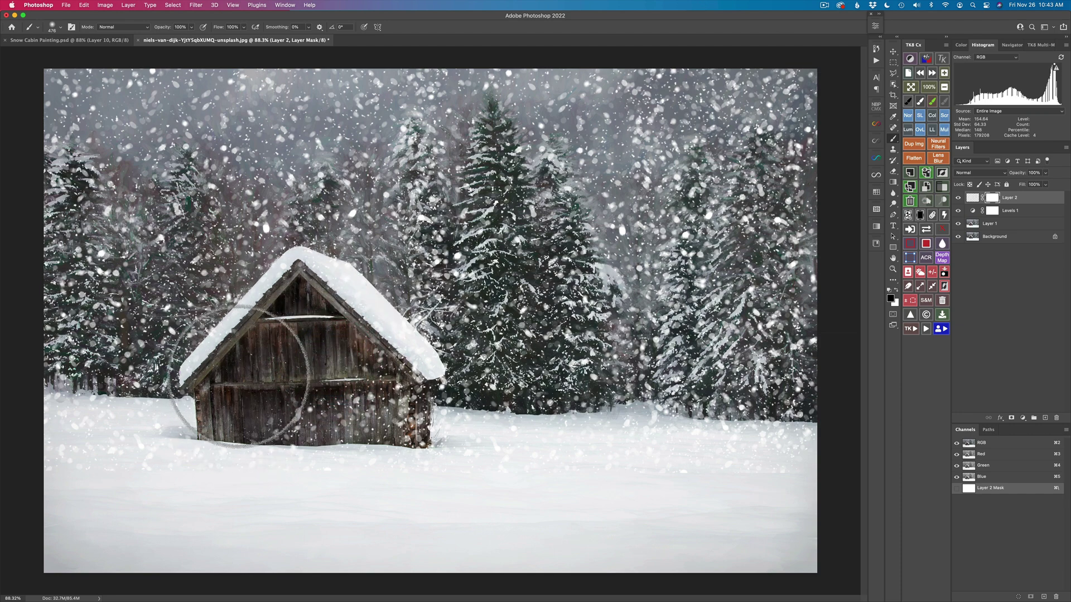
mouse_move(227, 395)
mouse_down()
mouse_move(317, 385)
mouse_move(341, 419)
mouse_move(334, 363)
mouse_move(373, 412)
mouse_move(364, 361)
mouse_move(396, 446)
mouse_move(370, 411)
mouse_move(321, 404)
mouse_move(279, 418)
mouse_move(239, 471)
mouse_move(176, 453)
mouse_move(28, 468)
mouse_move(108, 446)
mouse_move(67, 423)
mouse_move(193, 470)
mouse_move(242, 514)
mouse_move(617, 522)
mouse_move(469, 459)
mouse_move(590, 459)
mouse_move(399, 429)
mouse_move(792, 468)
mouse_move(487, 490)
mouse_move(798, 520)
mouse_move(535, 530)
mouse_move(662, 520)
mouse_move(200, 497)
mouse_move(106, 507)
mouse_move(295, 492)
mouse_move(463, 494)
mouse_up()
mouse_move(339, 340)
ctrl+alt+mouse_down()
mouse_move(292, 337)
mouse_move(275, 282)
mouse_move(341, 287)
mouse_move(394, 330)
mouse_move(405, 388)
mouse_move(266, 352)
mouse_move(246, 375)
ctrl+alt+mouse_up()
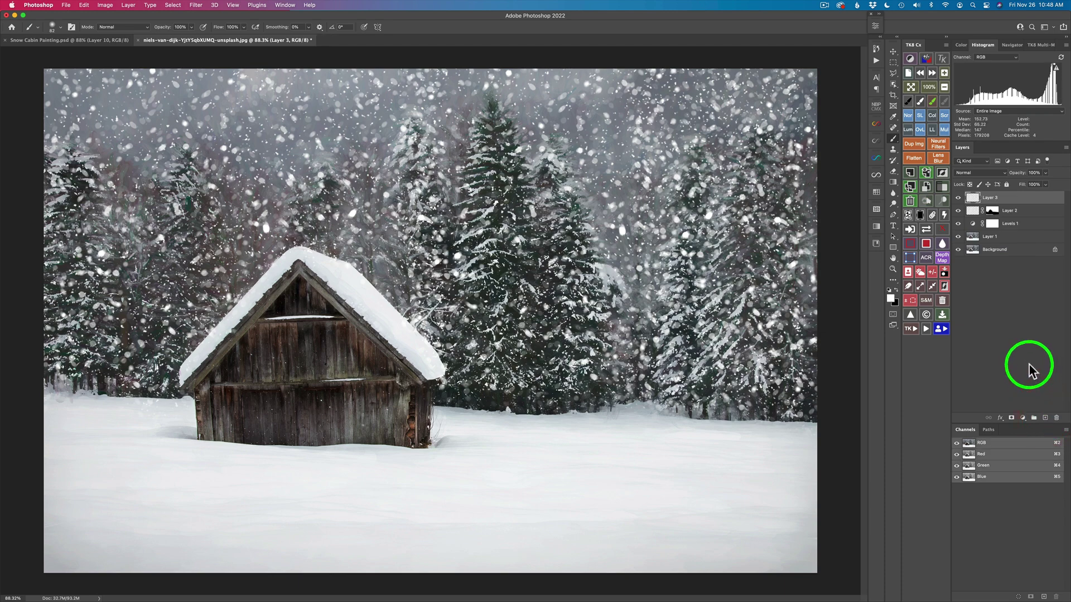
Choose snowflake brush preset 11 and set its size to 1385 px.
click(61, 26)
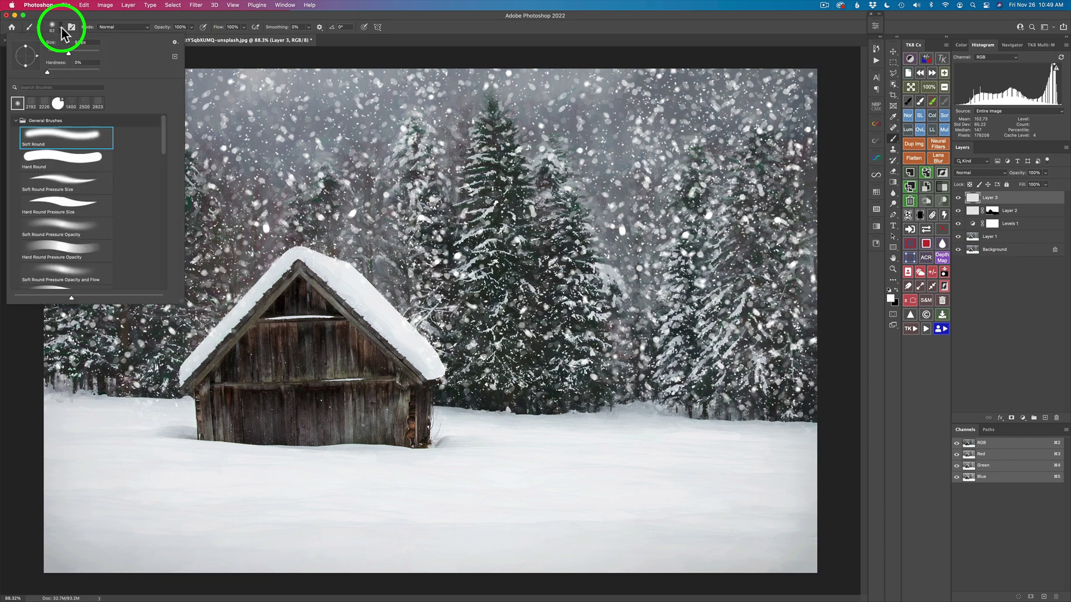
mouse_move(163, 136)
mouse_down()
mouse_move(183, 272)
mouse_move(156, 293)
mouse_up()
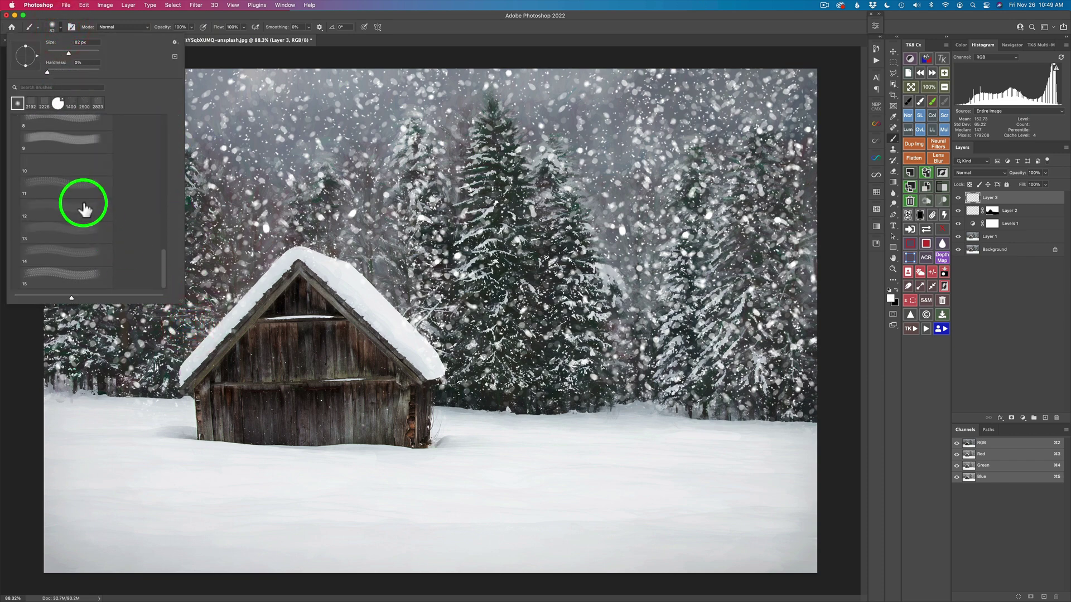
click(56, 192)
click(405, 35)
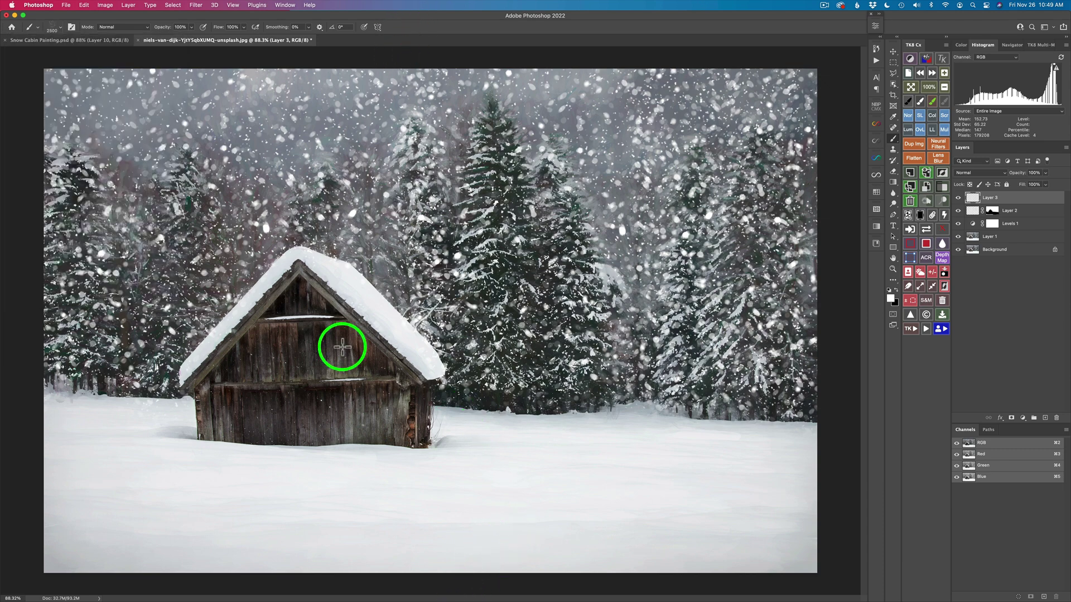
drag(214, 344, 210, 354)
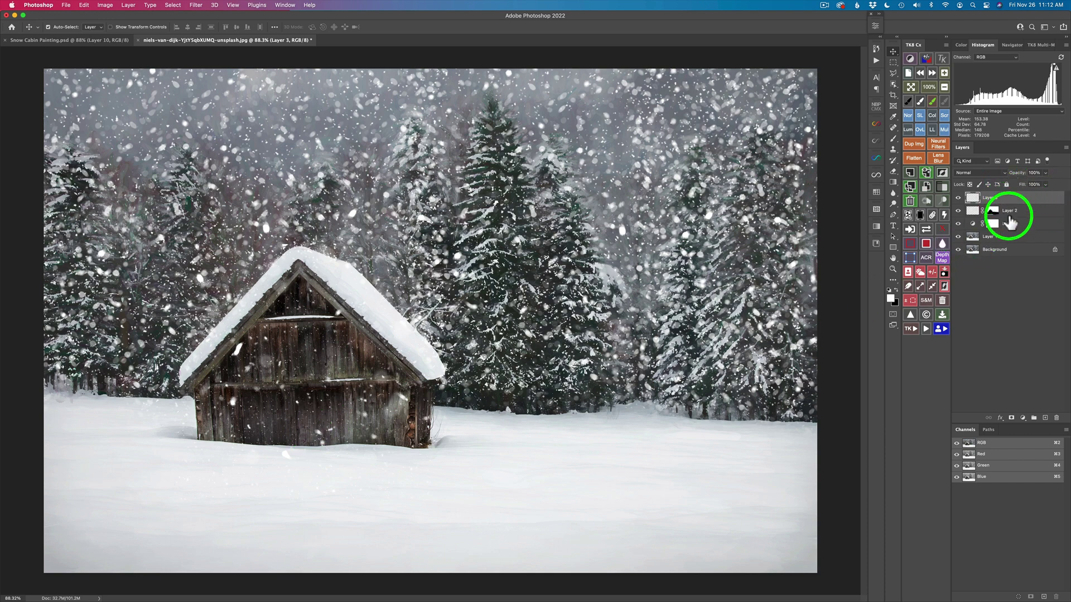
Give Layer 3 a hide-all black mask and set a white Soft Round brush.
alt+click(1011, 418)
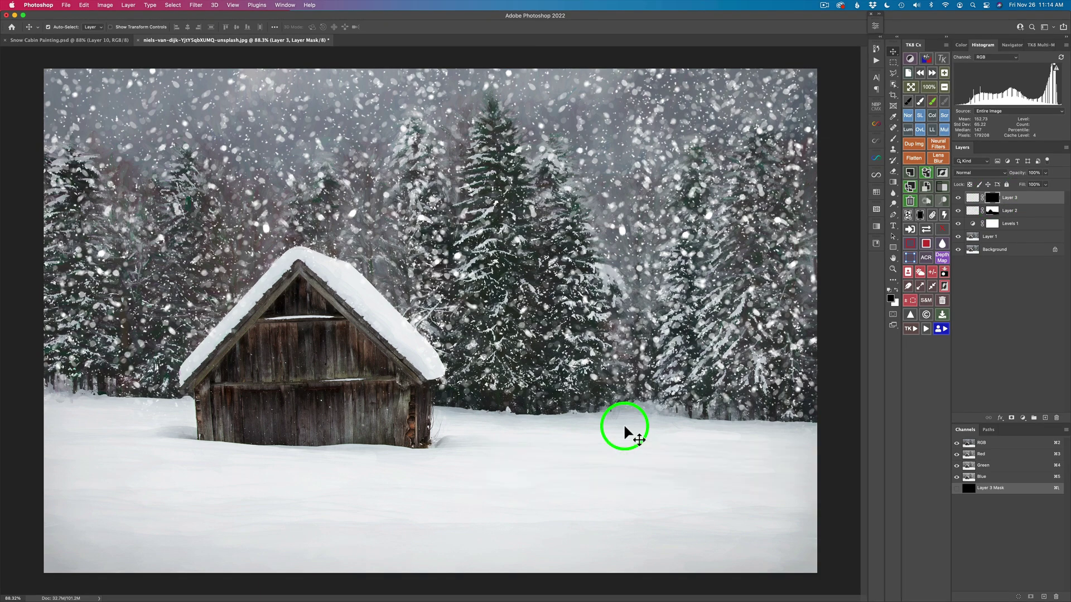
key(b)
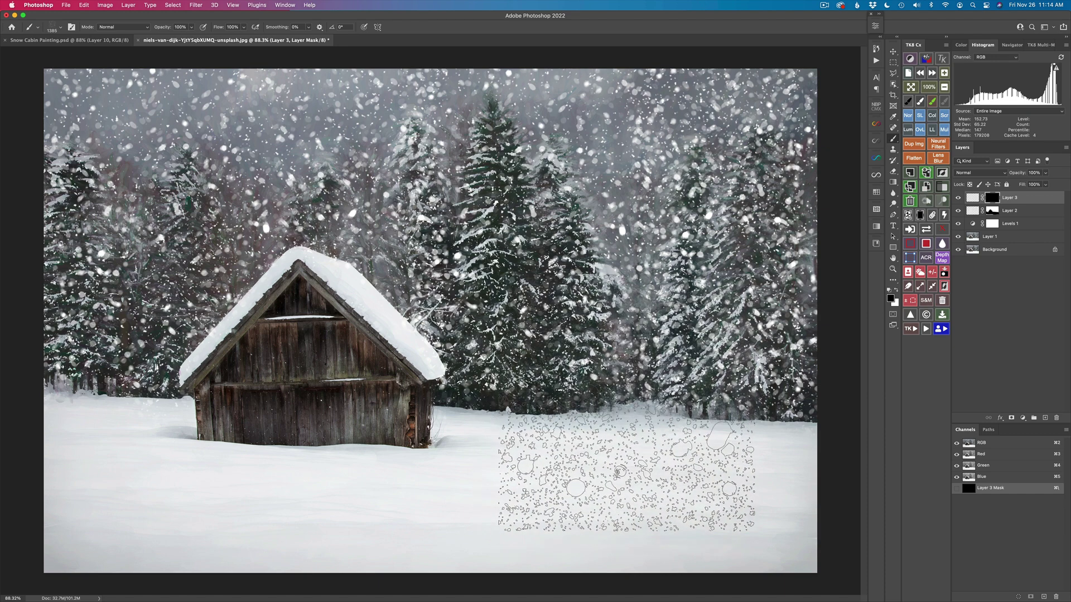
click(59, 28)
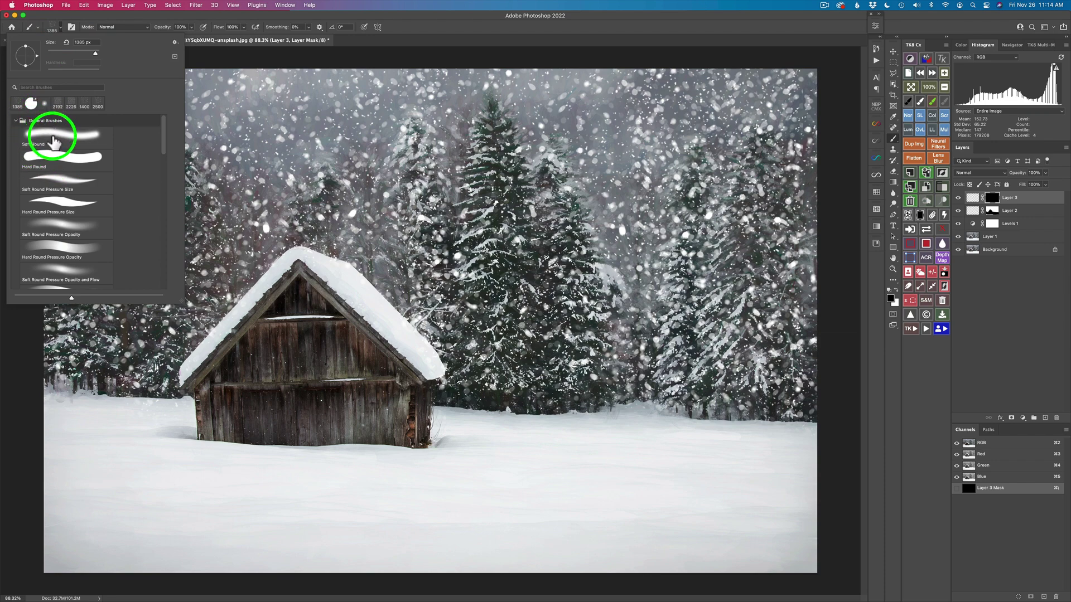
click(52, 135)
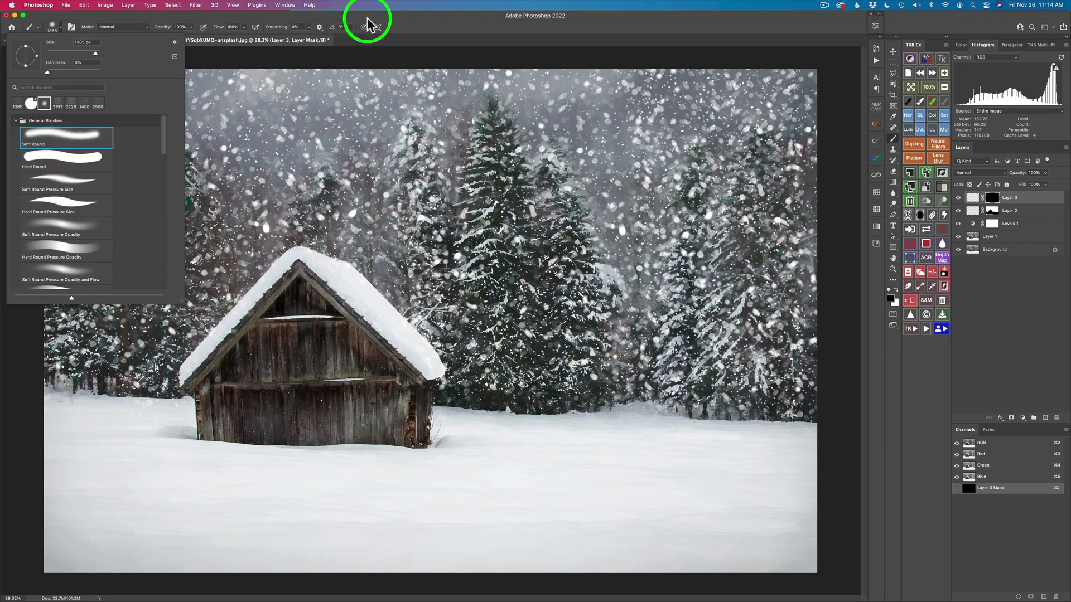
click(420, 29)
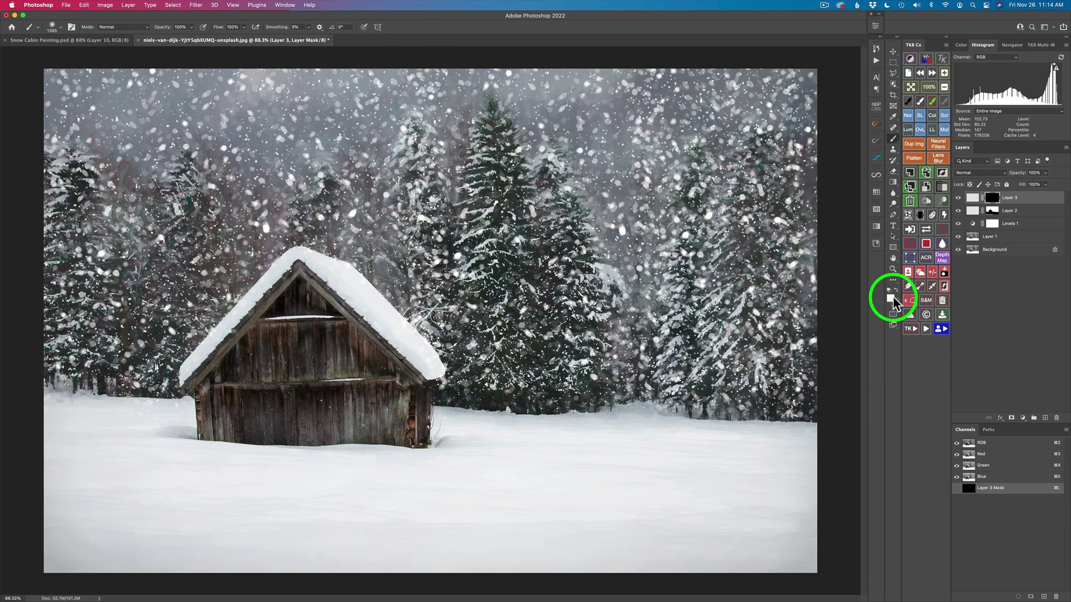
key(x)
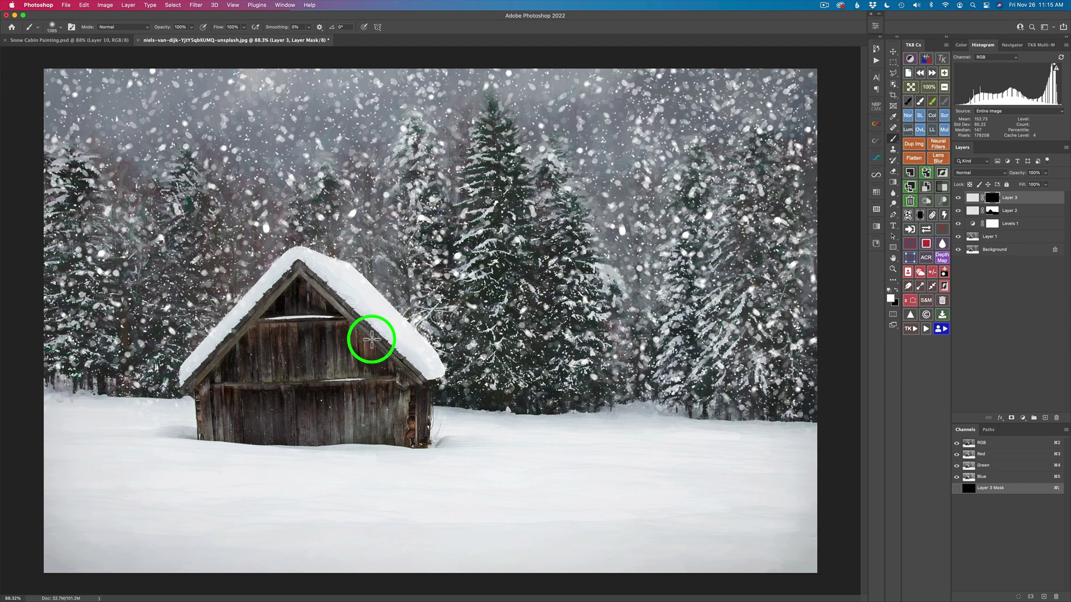
Shrink the brush to about 886 px and paint white to reveal Layer 3's flakes over the cabin.
drag(373, 343, 248, 349)
mouse_move(335, 349)
mouse_down()
mouse_move(251, 351)
mouse_move(278, 360)
mouse_up()
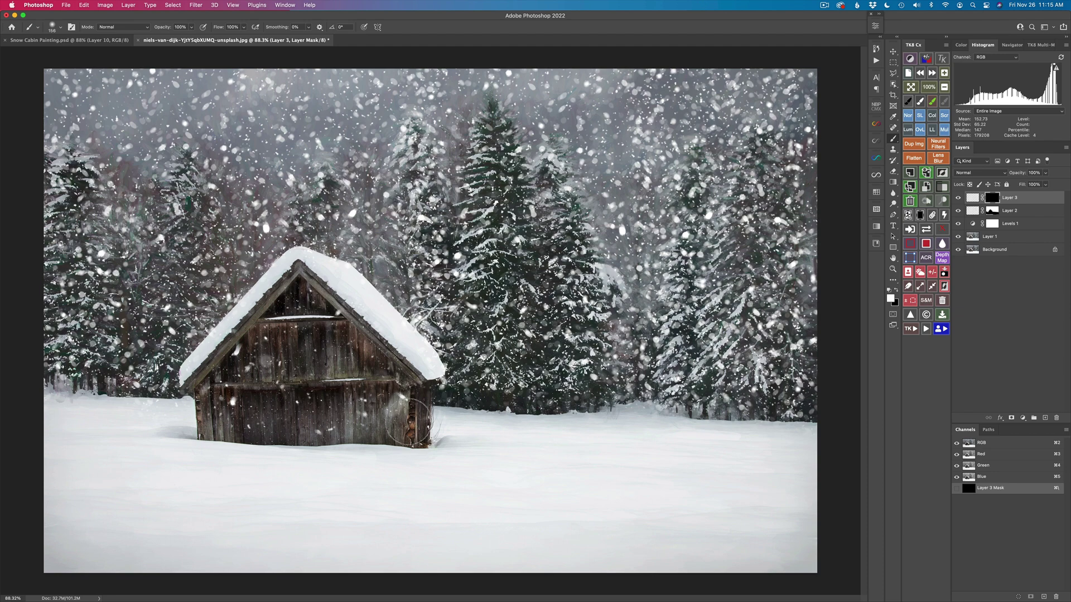
mouse_move(409, 422)
mouse_down()
mouse_move(303, 319)
mouse_move(274, 360)
mouse_move(241, 355)
mouse_up()
Hide flakes along the cabin wall with a 71 px black brush, then compare Layer 3.
key(x)
drag(251, 348, 244, 349)
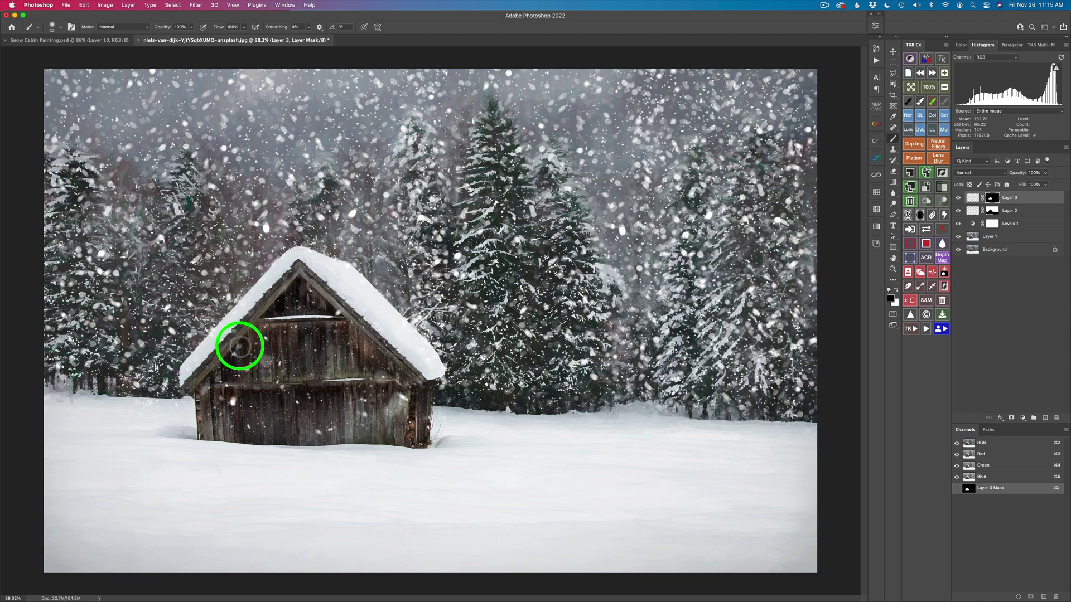
mouse_move(241, 349)
mouse_down()
mouse_move(234, 403)
mouse_move(231, 394)
mouse_up()
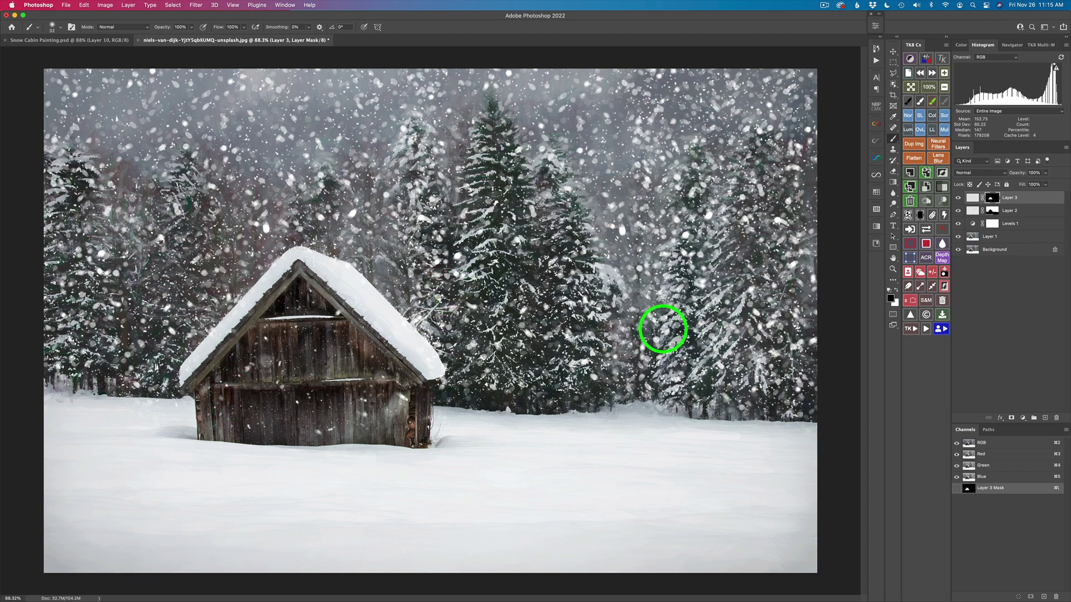
click(958, 199)
click(959, 199)
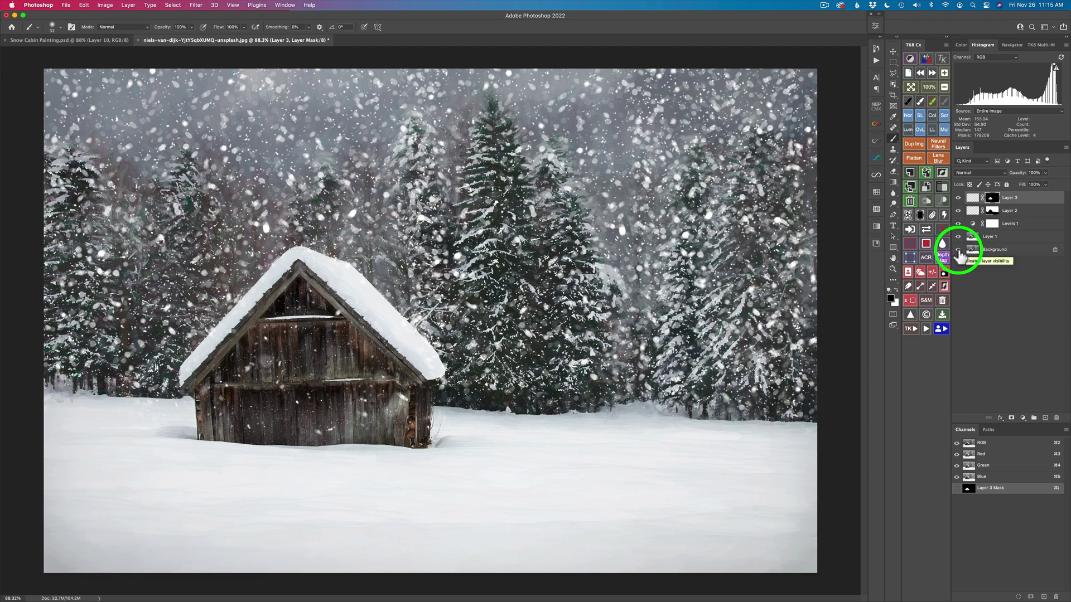
alt+click(958, 251)
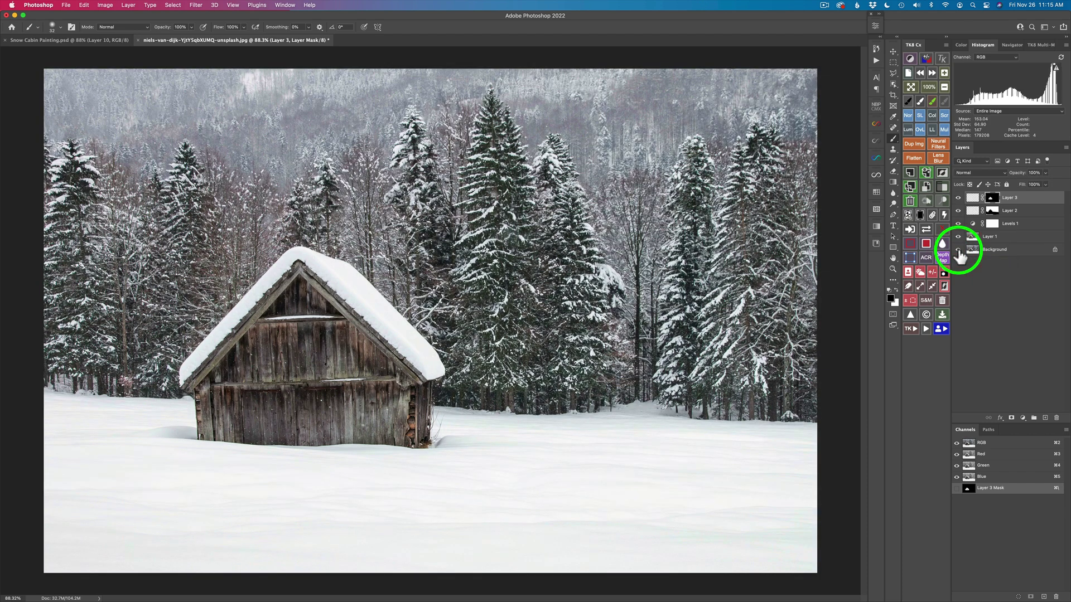
alt+click(958, 251)
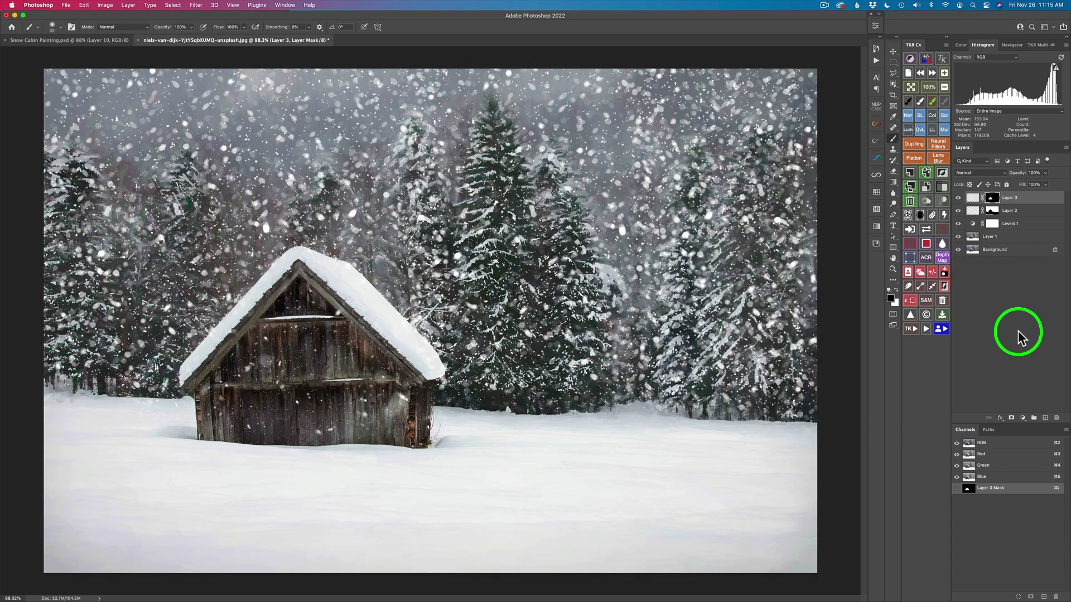